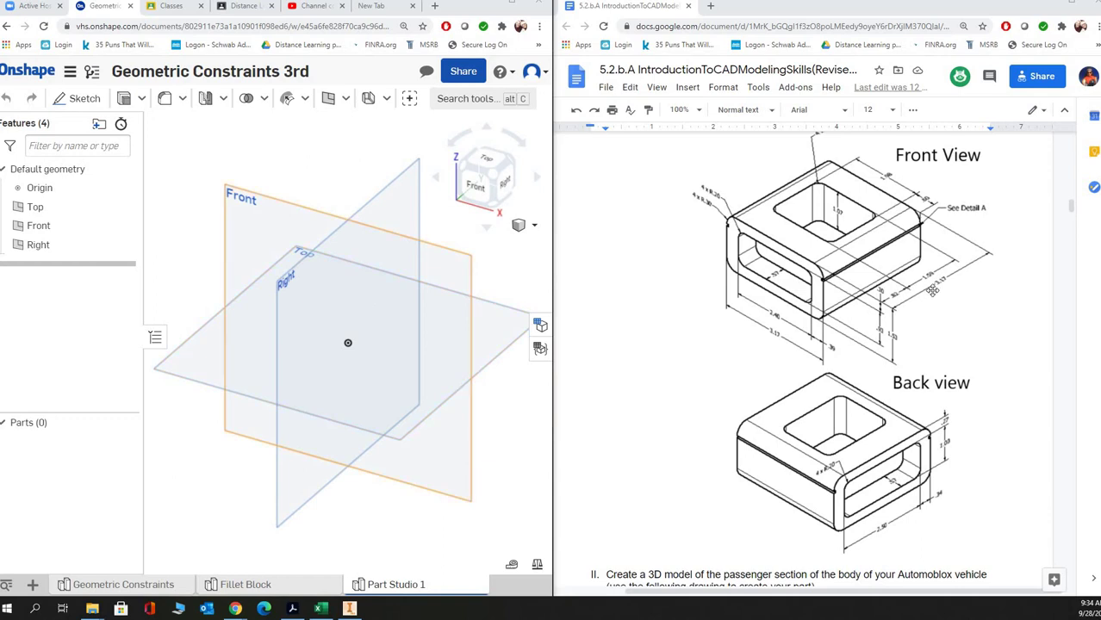
# Step: Review the rounded sketch in the Fillet Block studio, then return to the empty Part Studio 1
pyautogui.scroll(8, 919, 369)
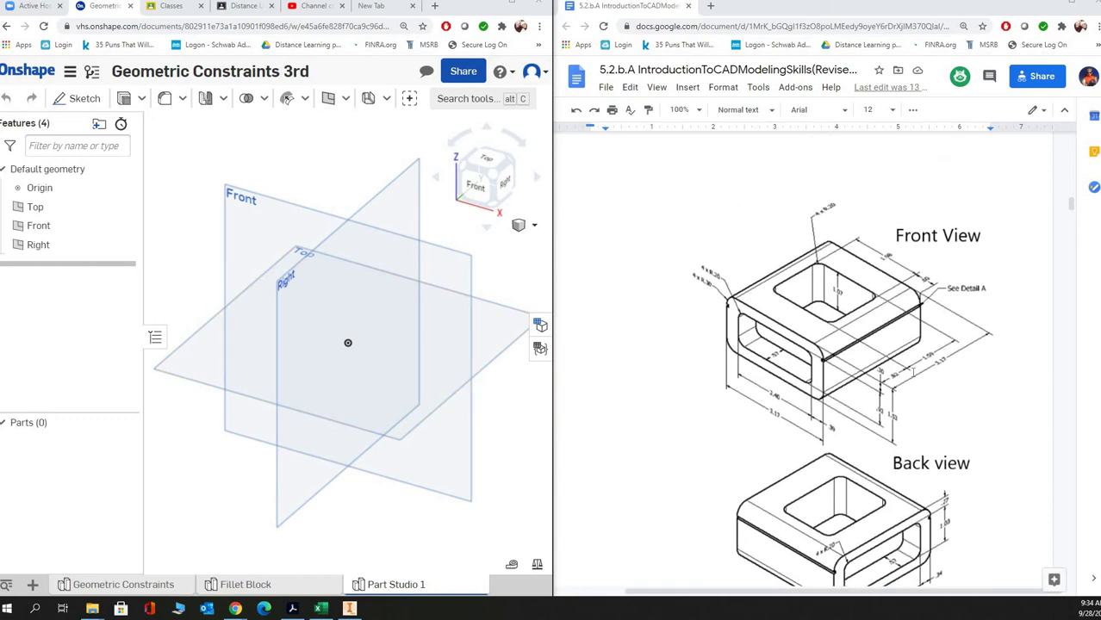
pyautogui.scroll(6, 910, 371)
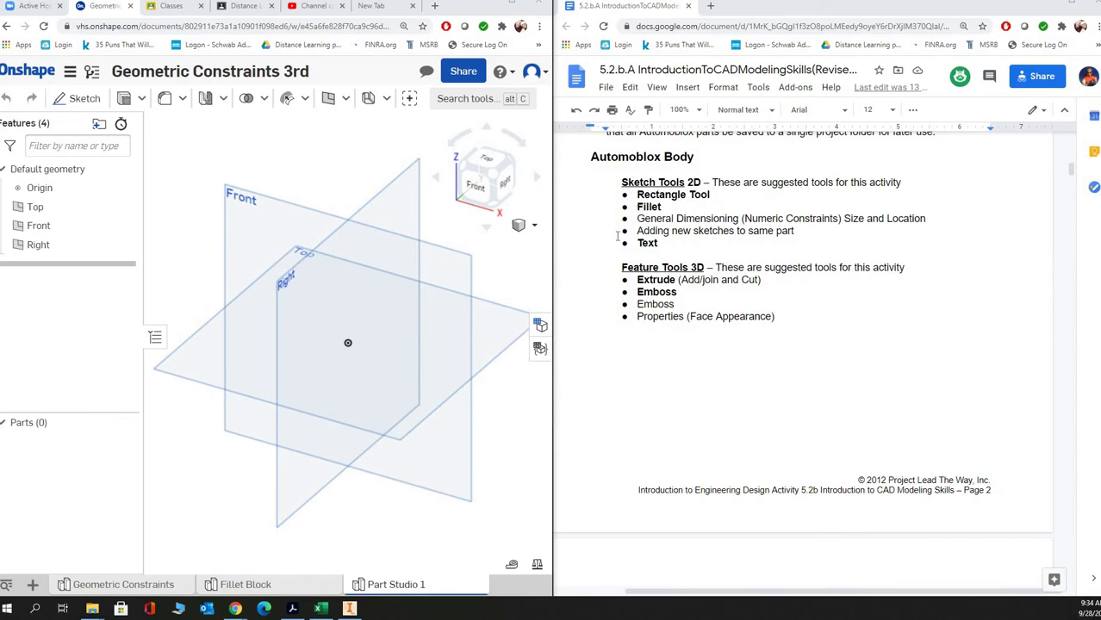
pyautogui.doubleClick(649, 206)
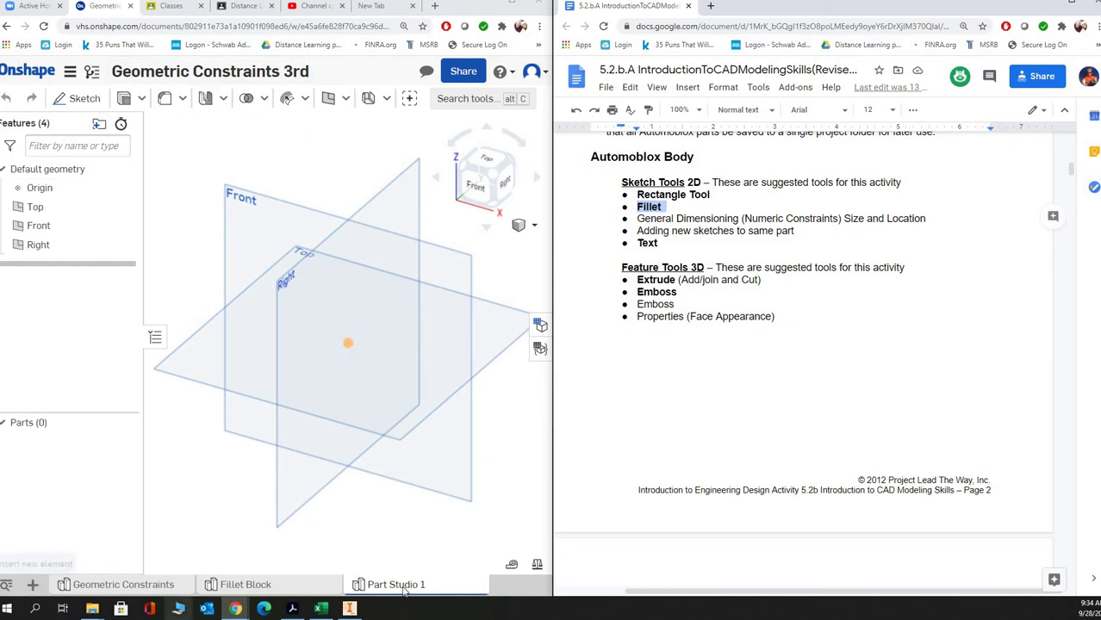
pyautogui.moveTo(403, 587)
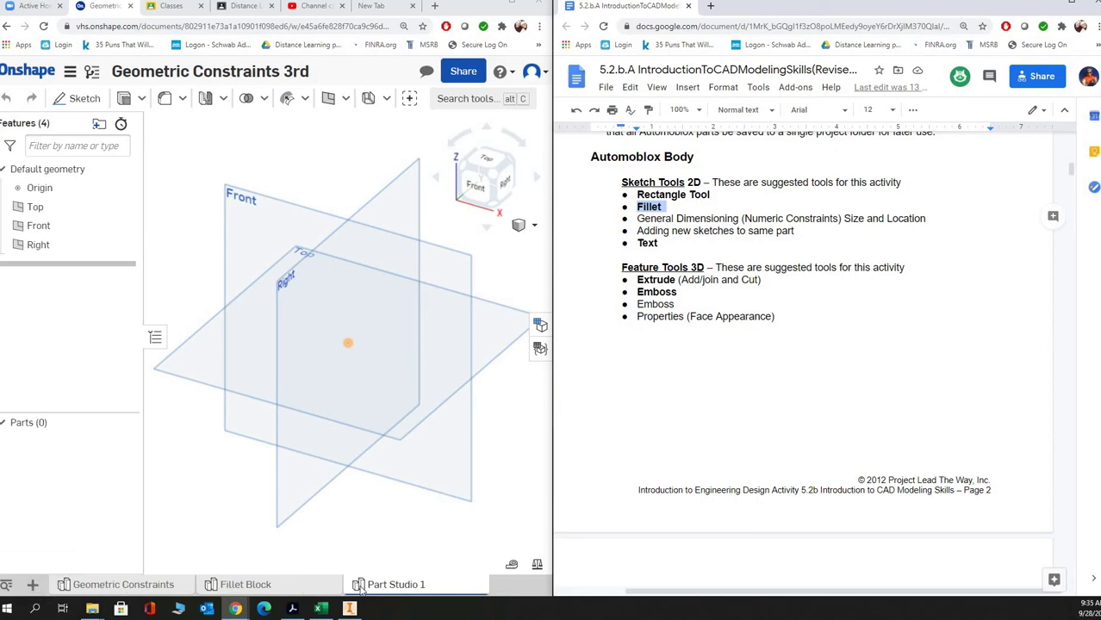
pyautogui.click(256, 585)
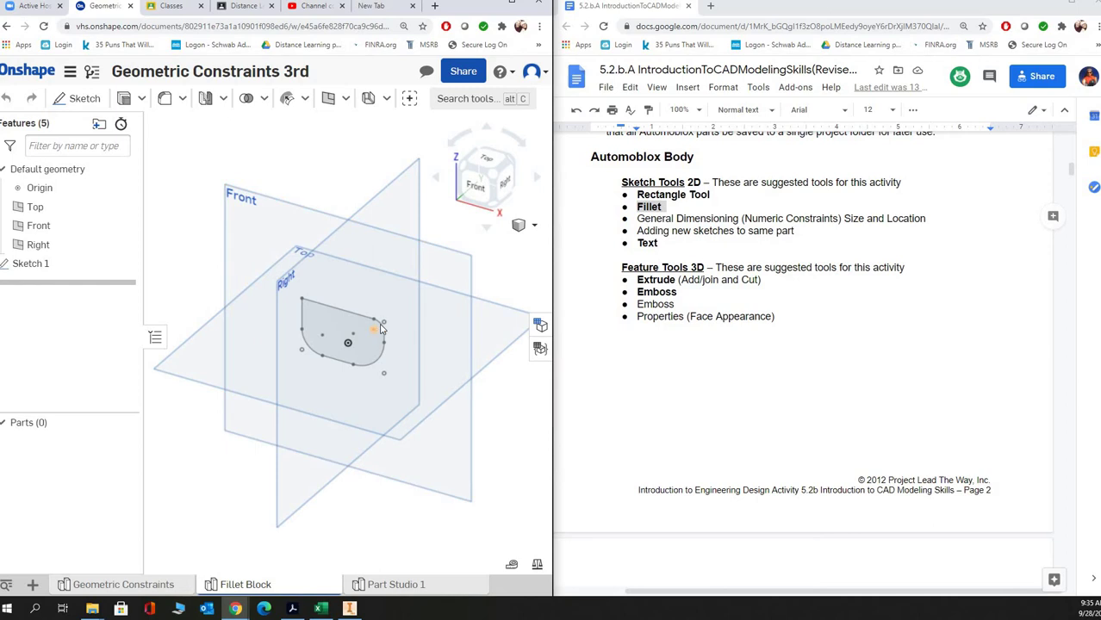
pyautogui.click(316, 305)
pyautogui.click(386, 584)
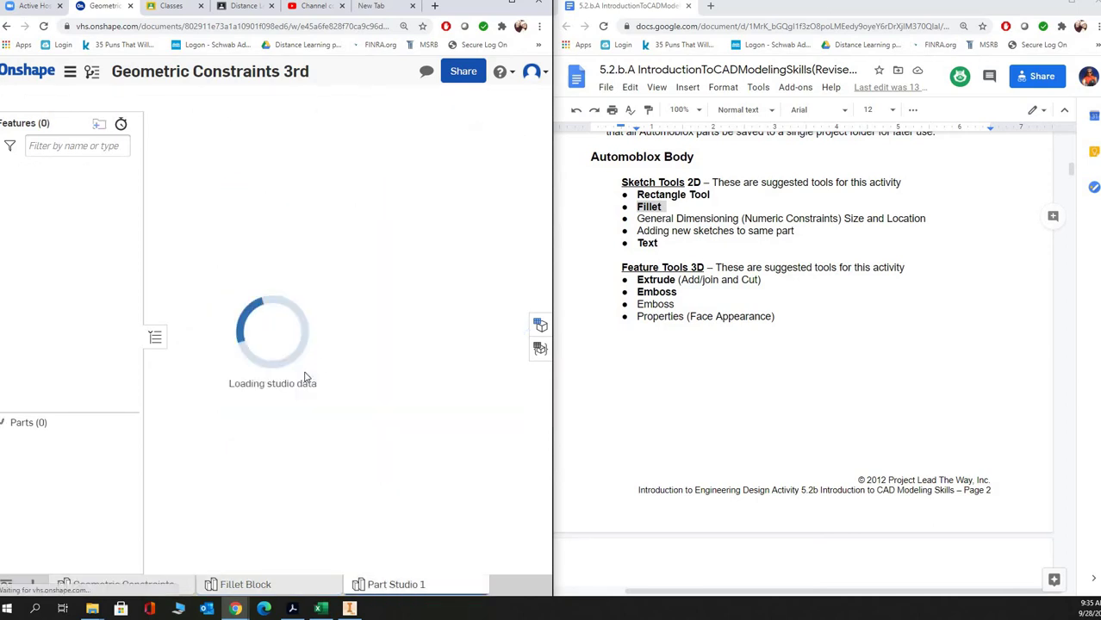
# Step: Scroll through the Google Doc's Front sketch: 3.17 × 1.53 rectangle, R.30 fillets, 3.17 extrude
pyautogui.scroll(-15, 793, 416)
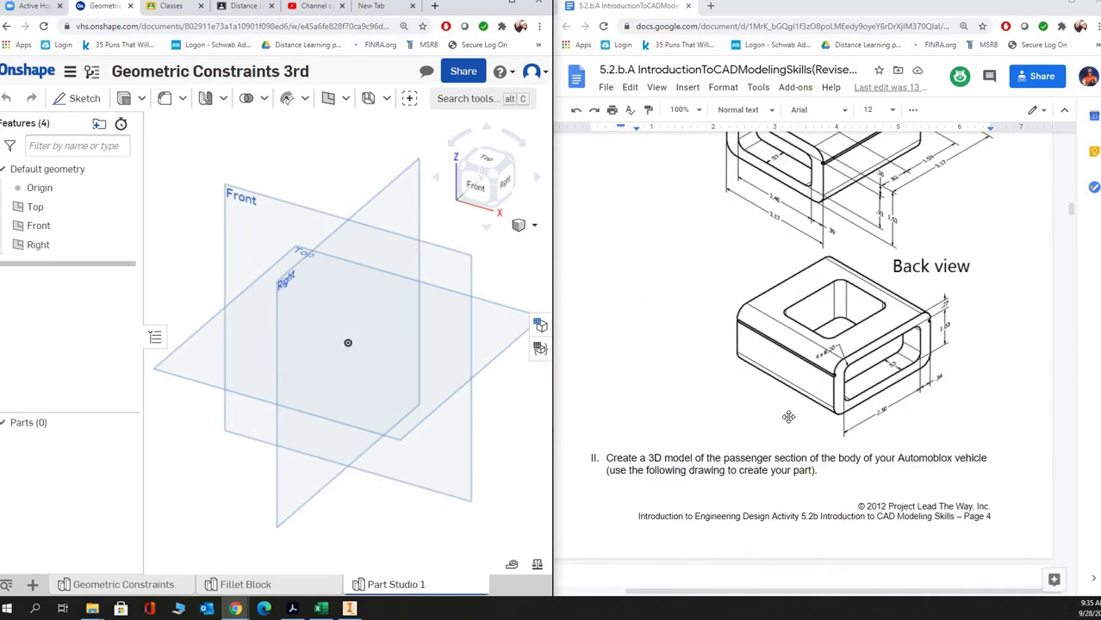
pyautogui.scroll(3, 788, 417)
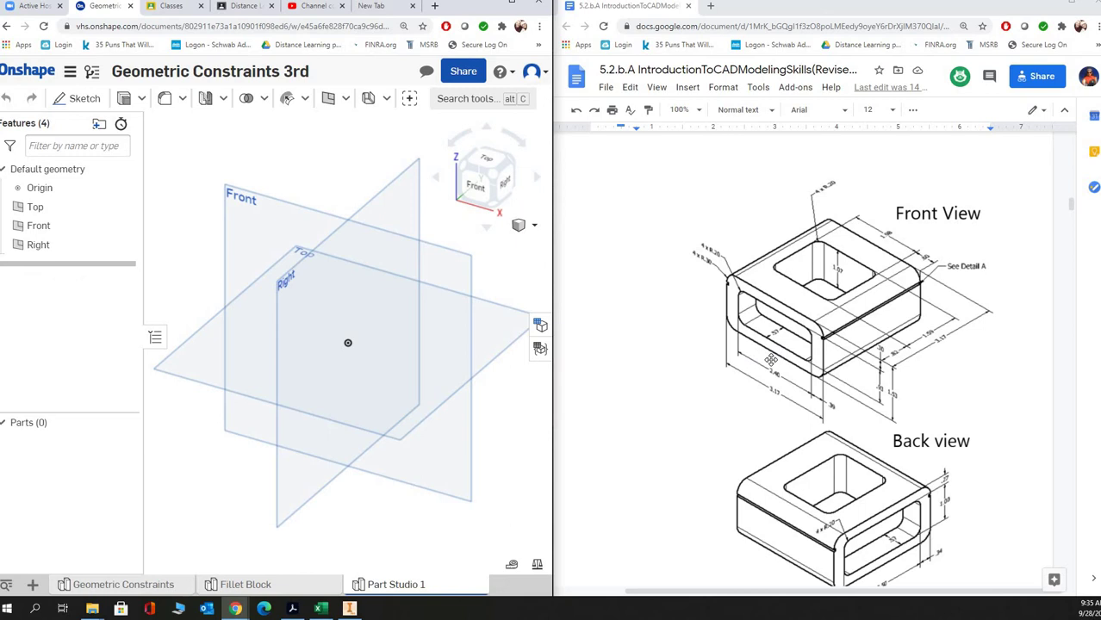
pyautogui.scroll(-6, 642, 342)
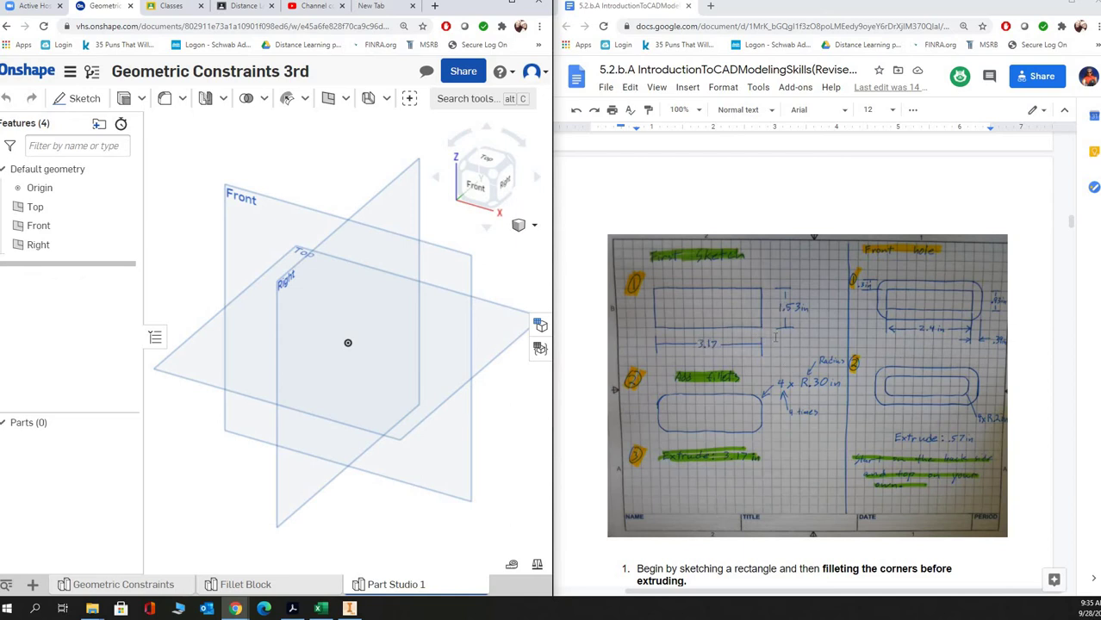
pyautogui.scroll(2, 773, 338)
pyautogui.scroll(6, 773, 337)
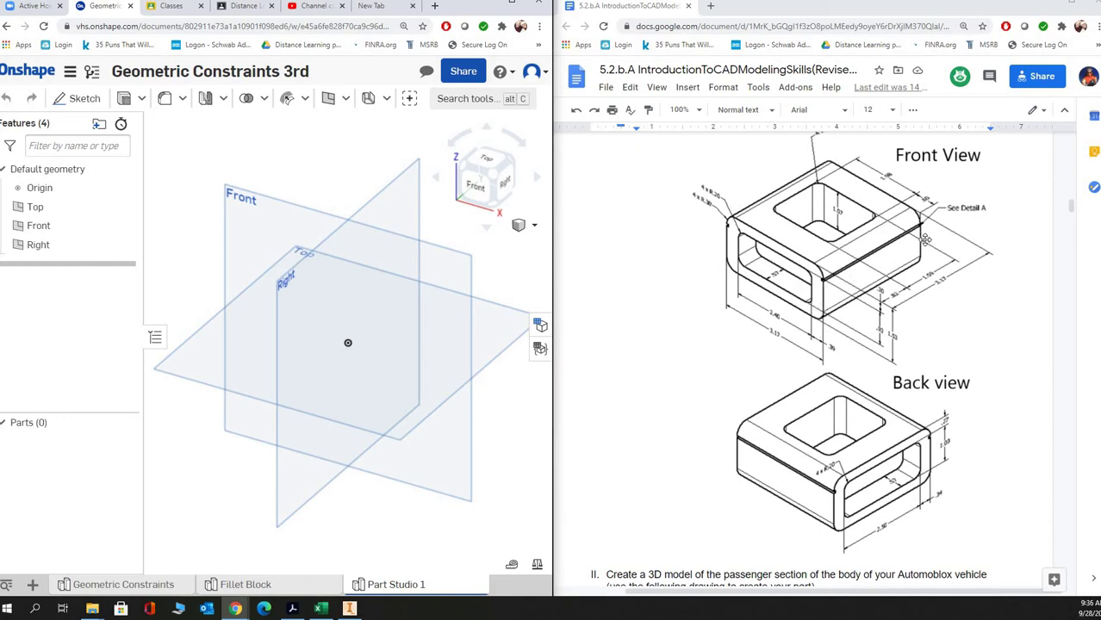
pyautogui.scroll(-10, 818, 435)
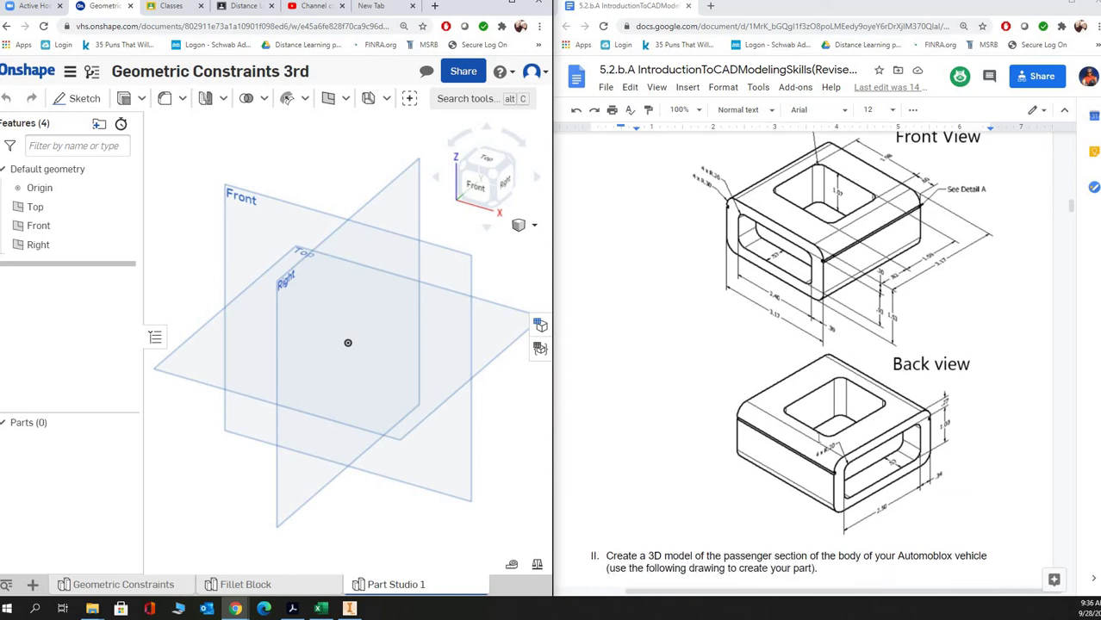
pyautogui.scroll(1, 818, 434)
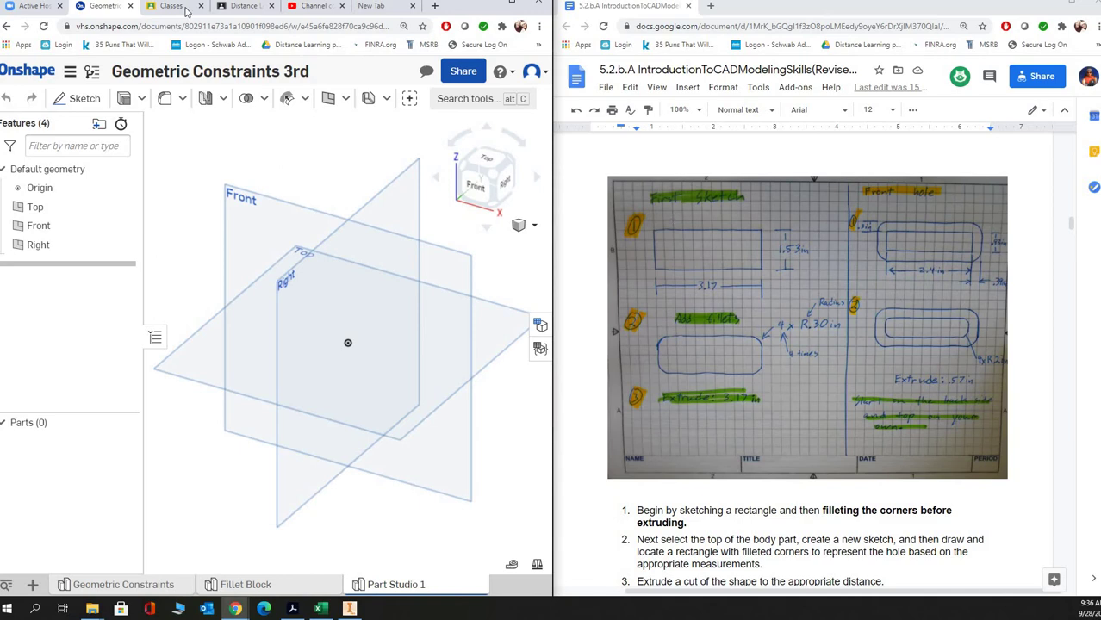
# Step: Draw a corner rectangle around the origin in a new sketch on the Front plane
pyautogui.click(76, 98)
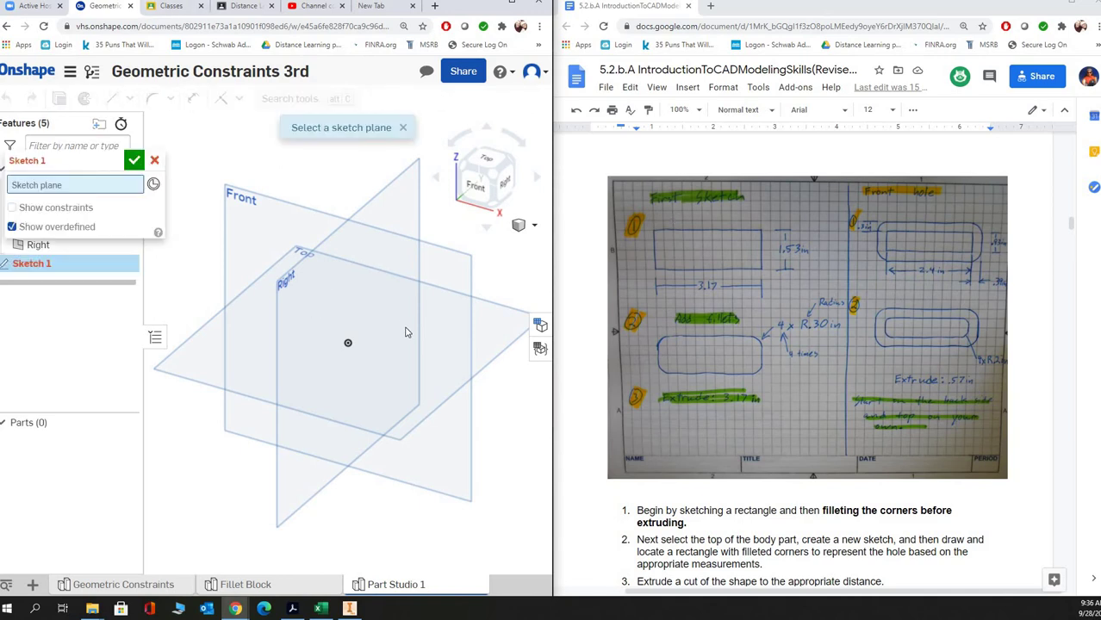
pyautogui.click(427, 246)
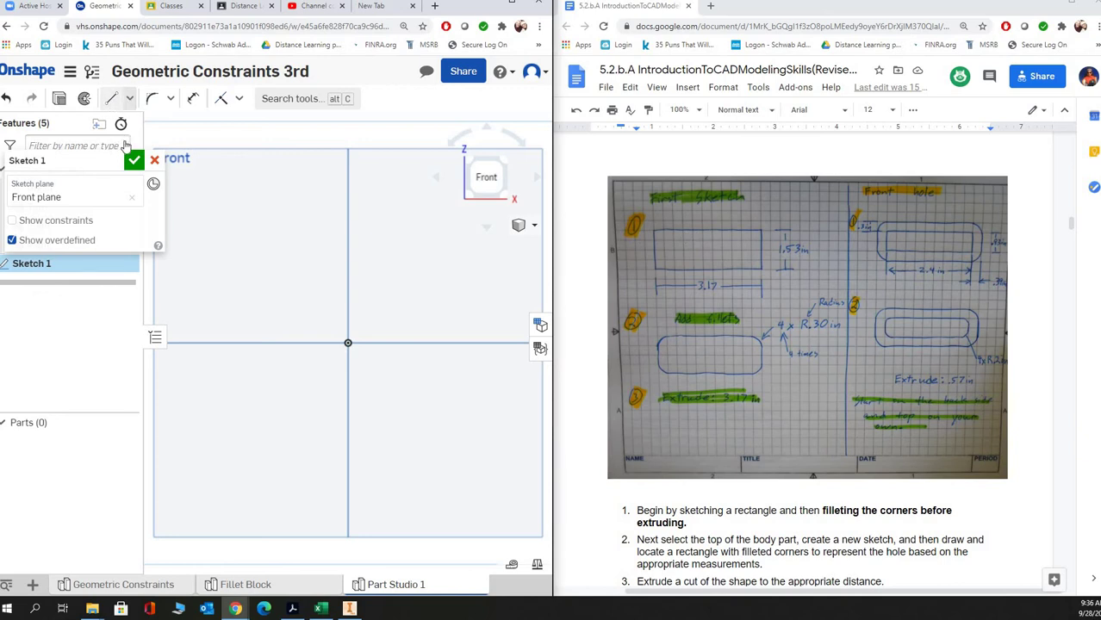
pyautogui.click(129, 103)
pyautogui.click(131, 148)
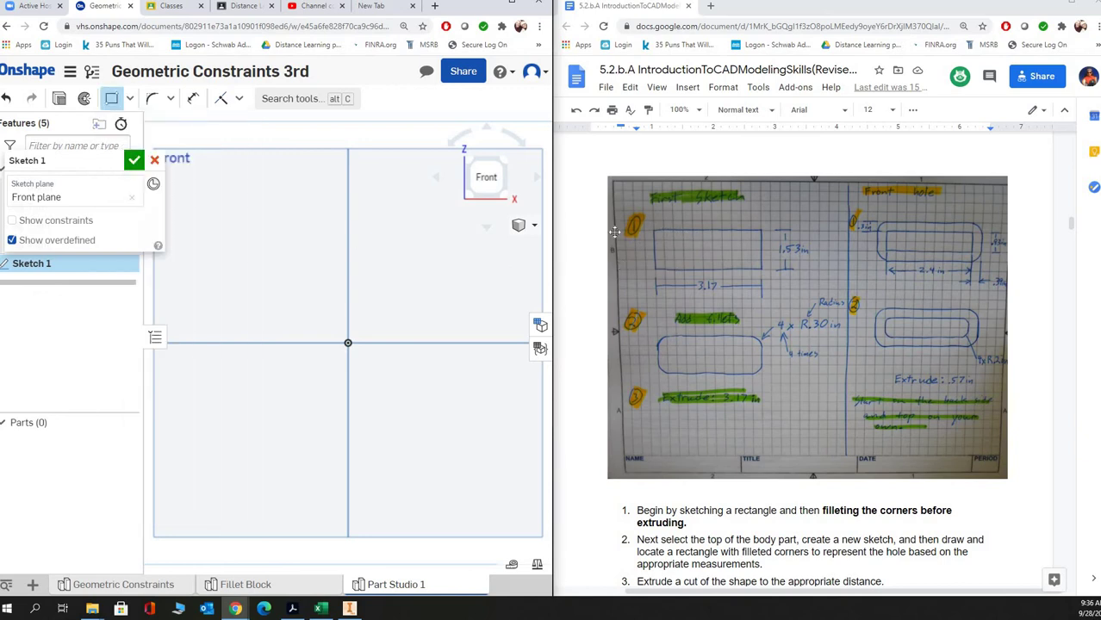
pyautogui.click(216, 257)
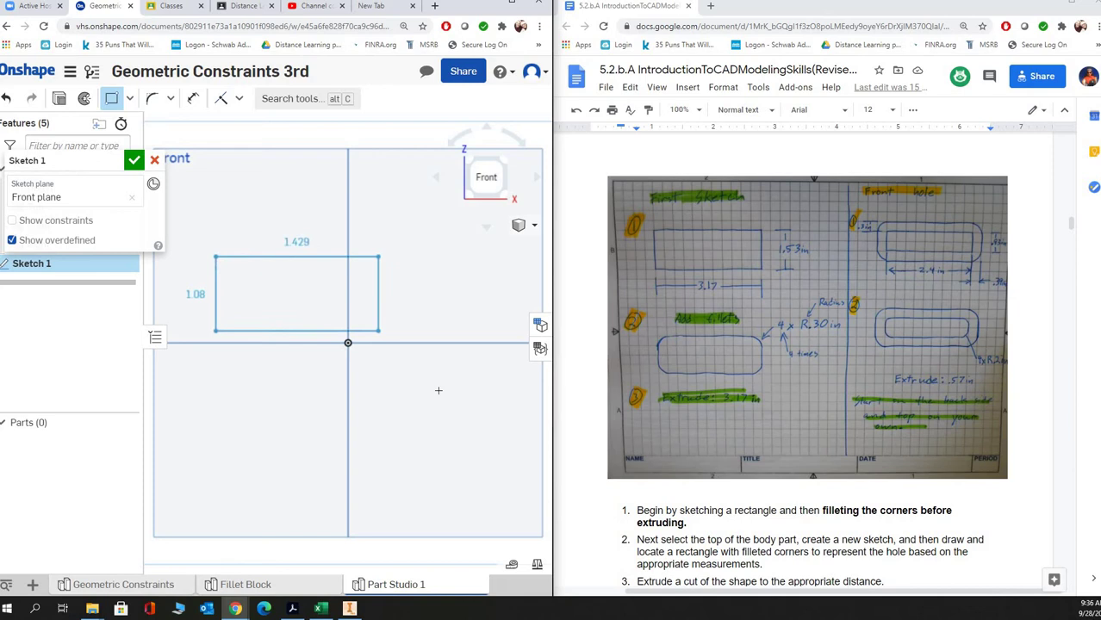
pyautogui.click(440, 390)
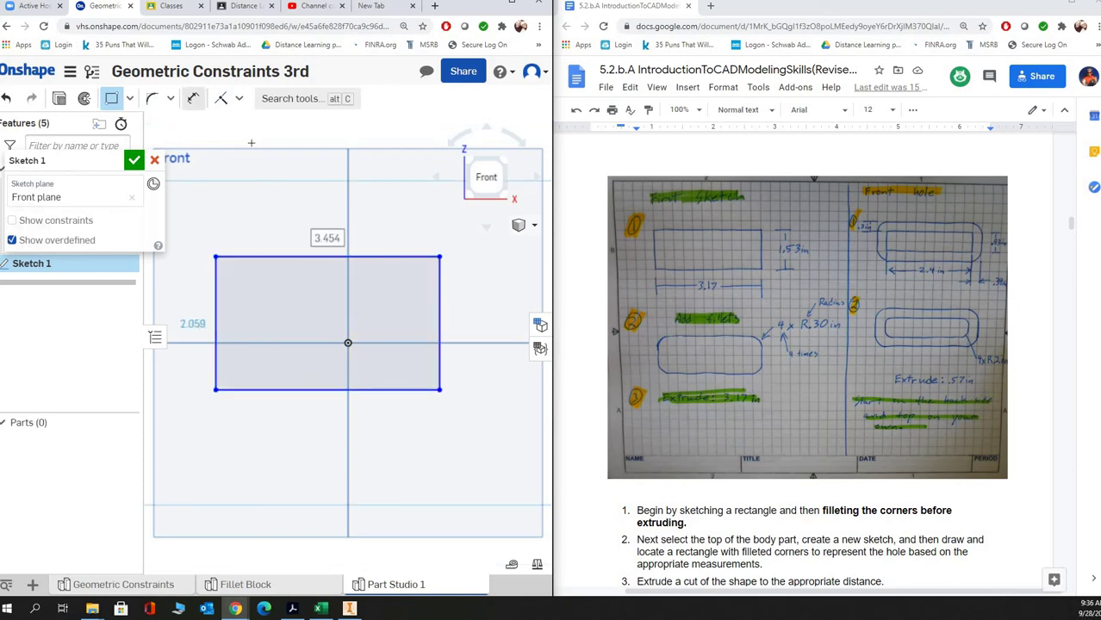
# Step: Dimension the rectangle 3.17 wide and 1.53 tall
pyautogui.click(192, 100)
pyautogui.click(217, 291)
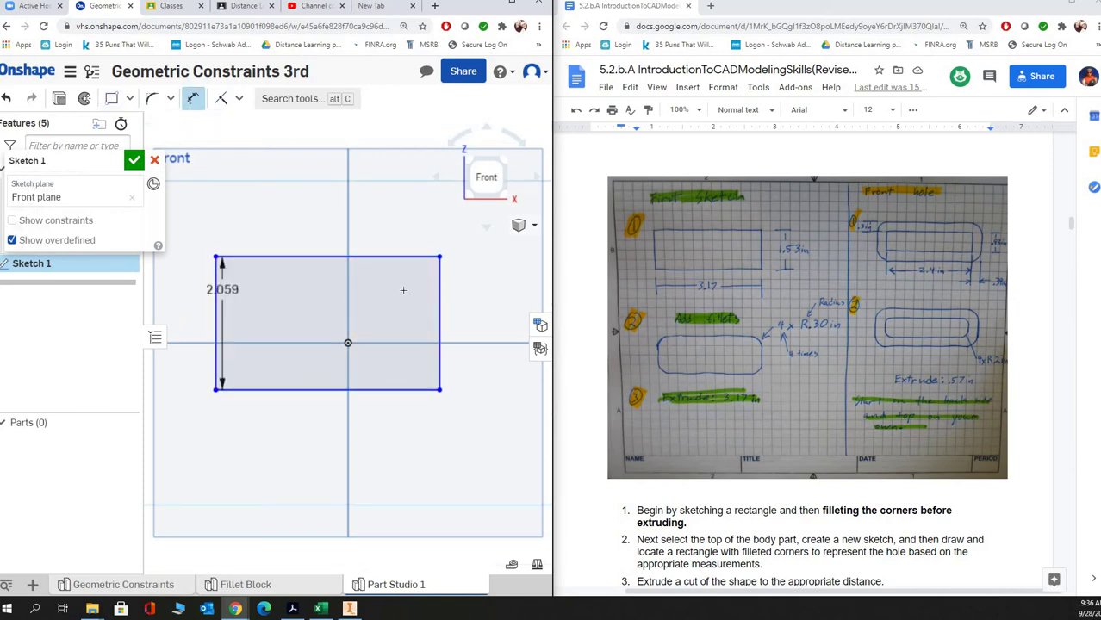
pyautogui.click(438, 290)
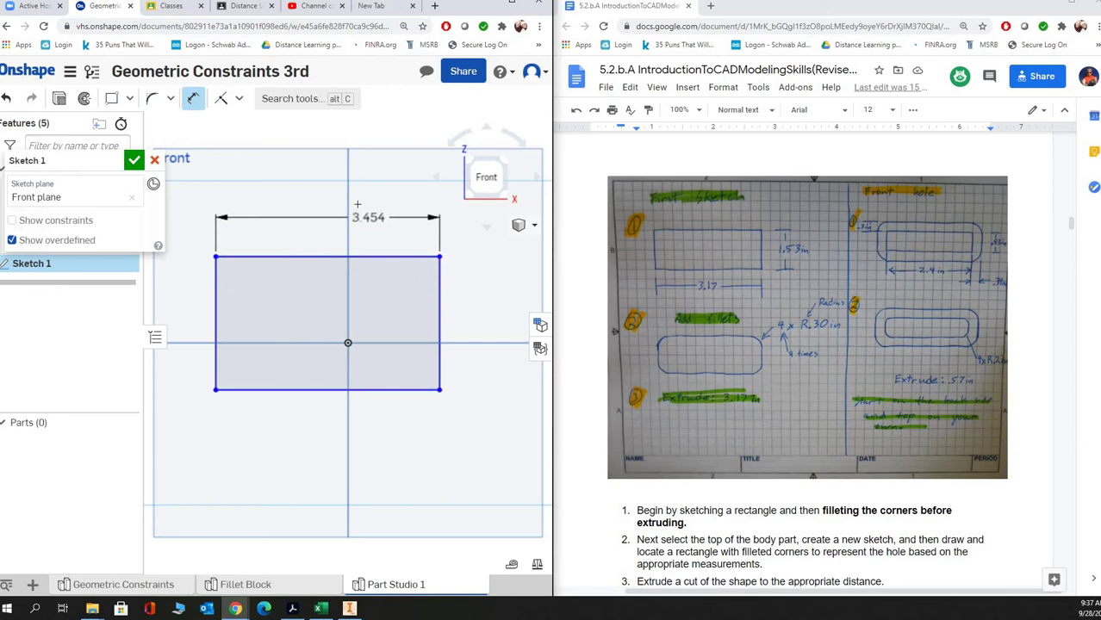
pyautogui.click(369, 204)
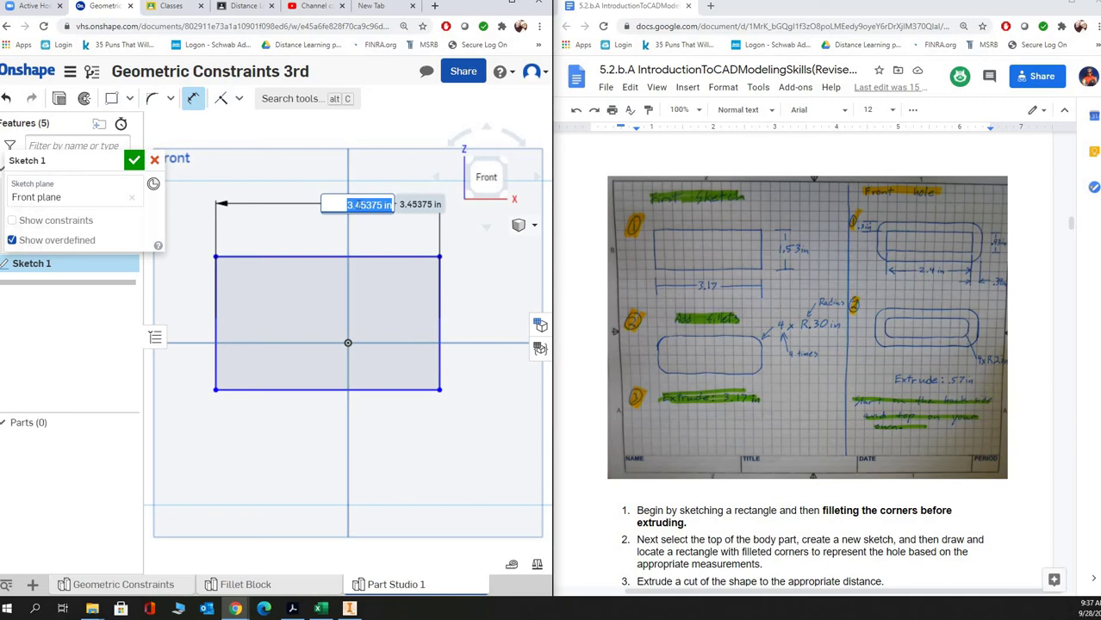
pyautogui.write('3.17')
pyautogui.press('Return')
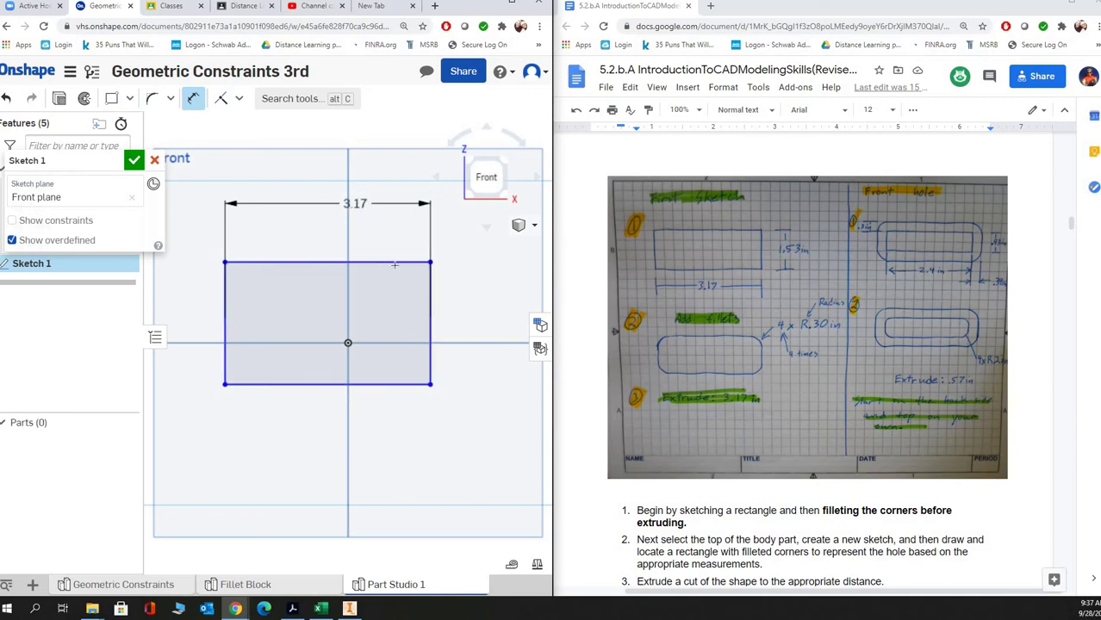
pyautogui.click(396, 384)
pyautogui.click(429, 361)
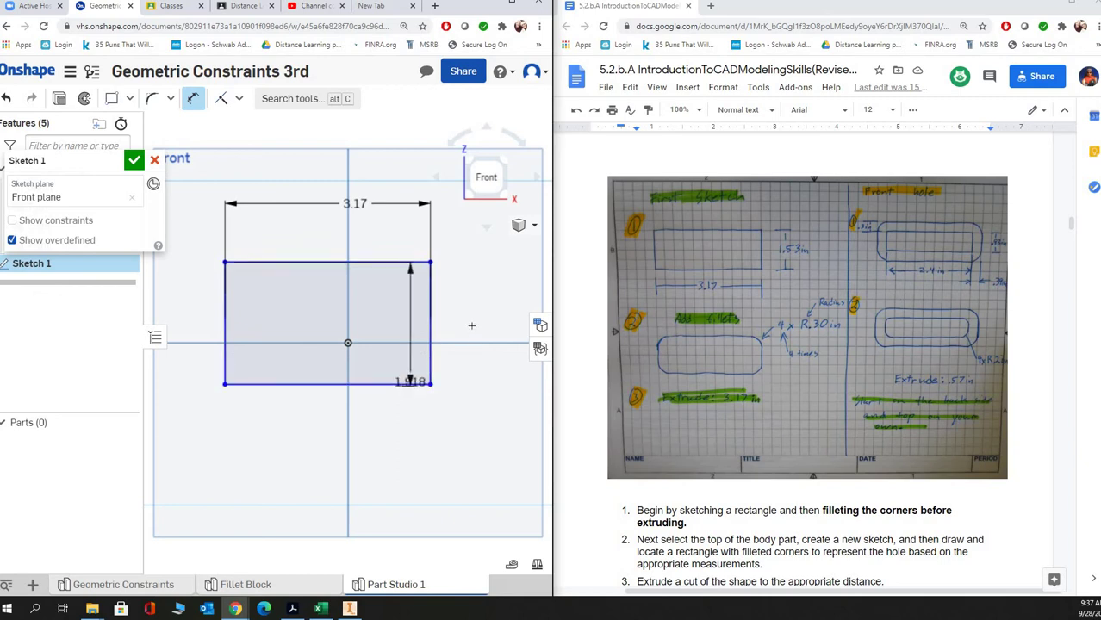
pyautogui.click(472, 322)
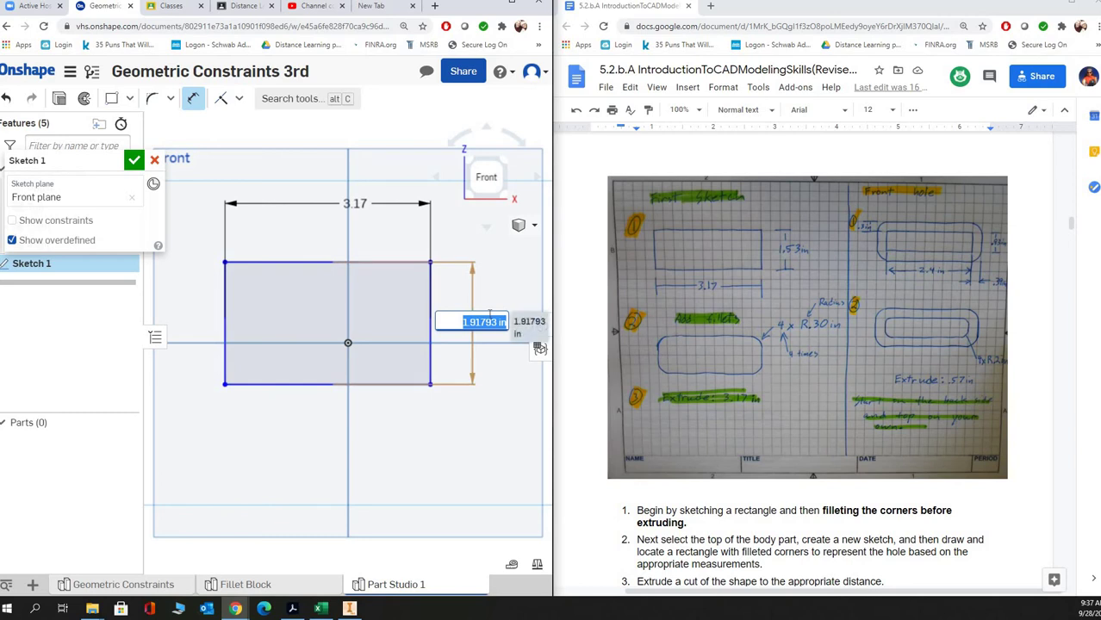
pyautogui.write('1.53')
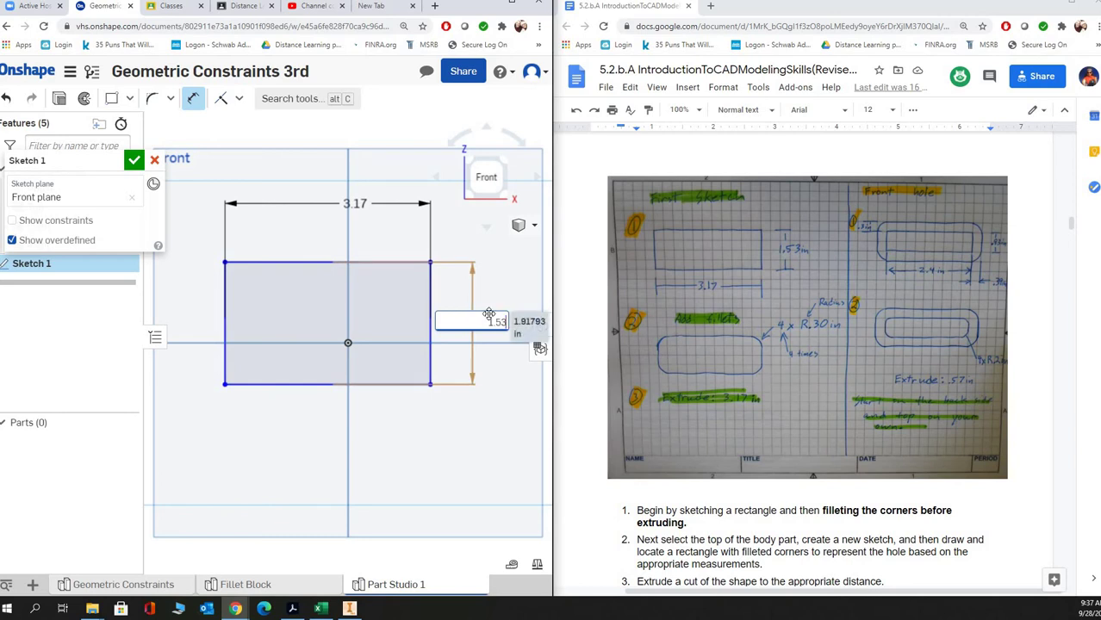
pyautogui.press('Return')
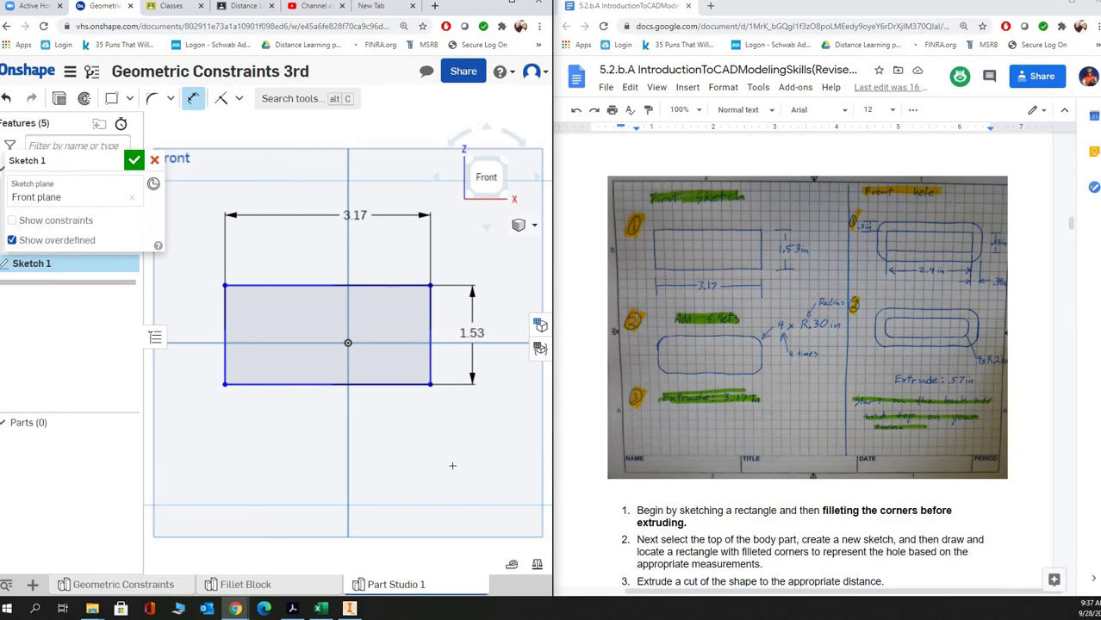
pyautogui.click(245, 583)
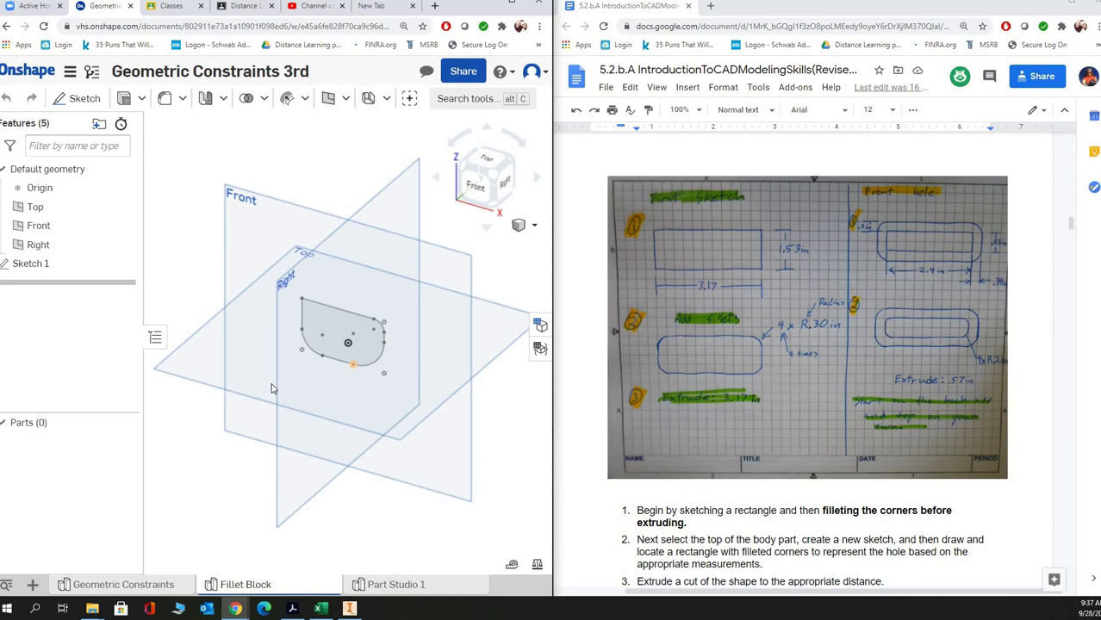
pyautogui.click(371, 588)
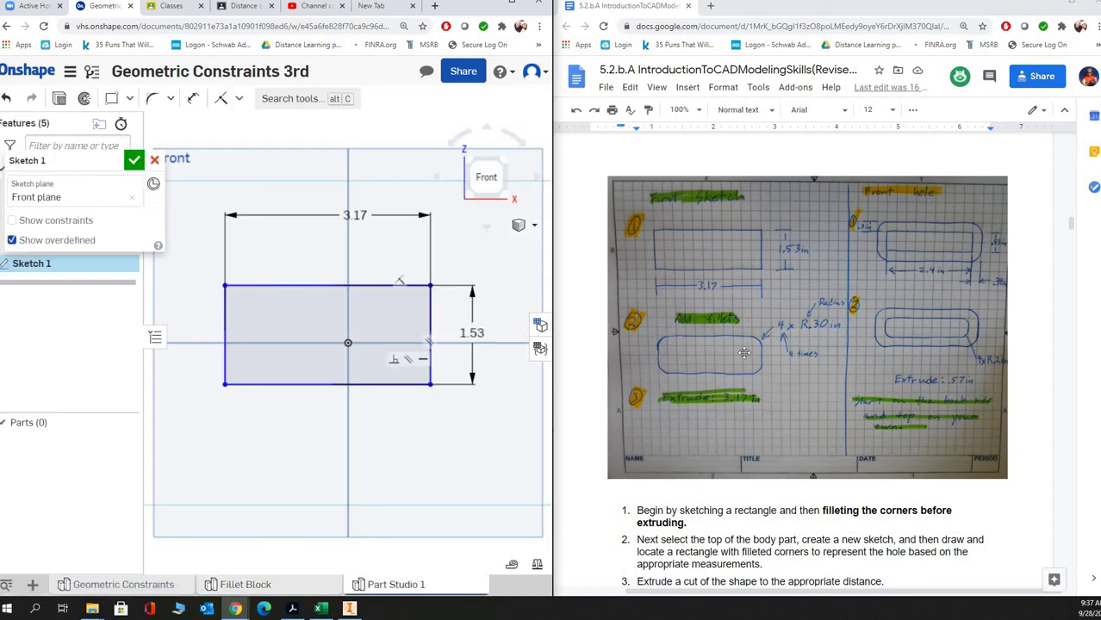
pyautogui.scroll(-8, 693, 362)
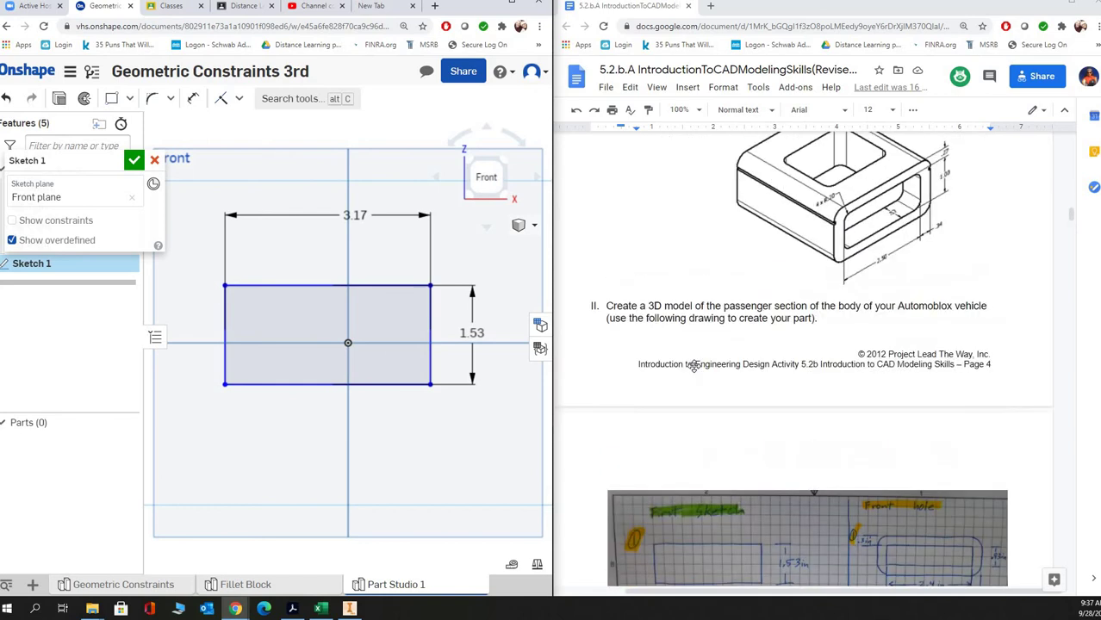
pyautogui.scroll(3, 693, 362)
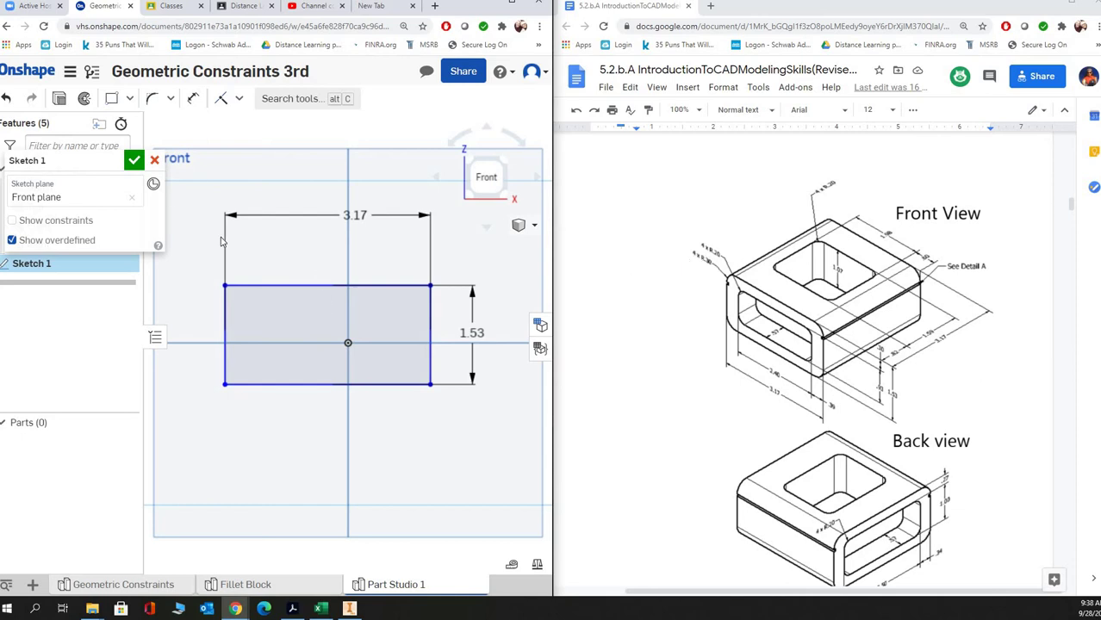
# Step: Fillet the four corners of the 3.17 × 1.53 rectangle with a 0.3 radius
pyautogui.click(153, 98)
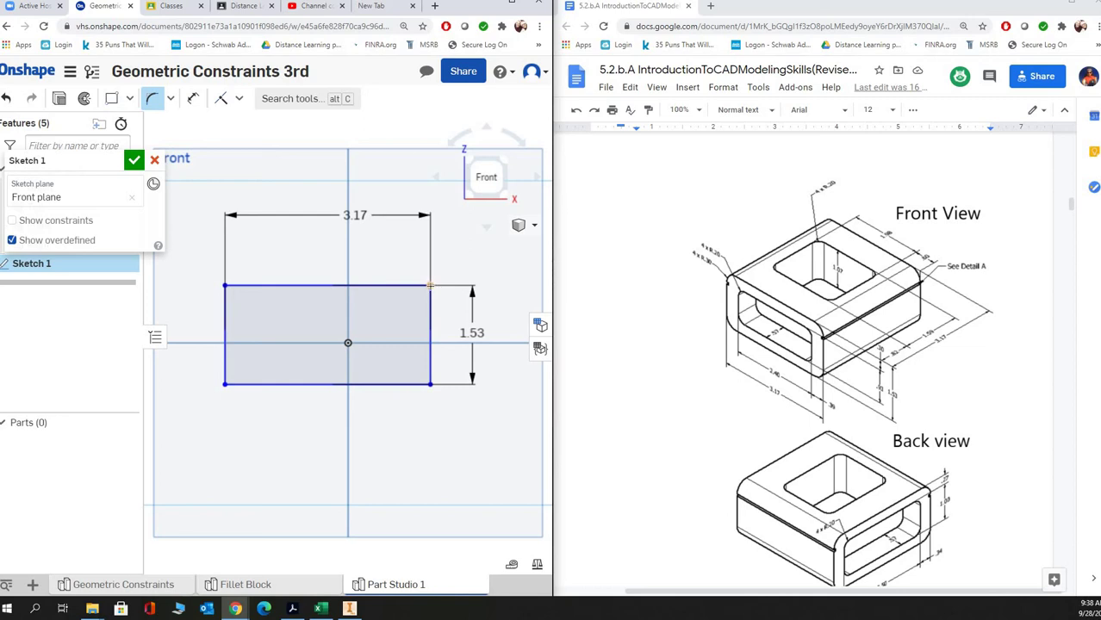
pyautogui.click(430, 285)
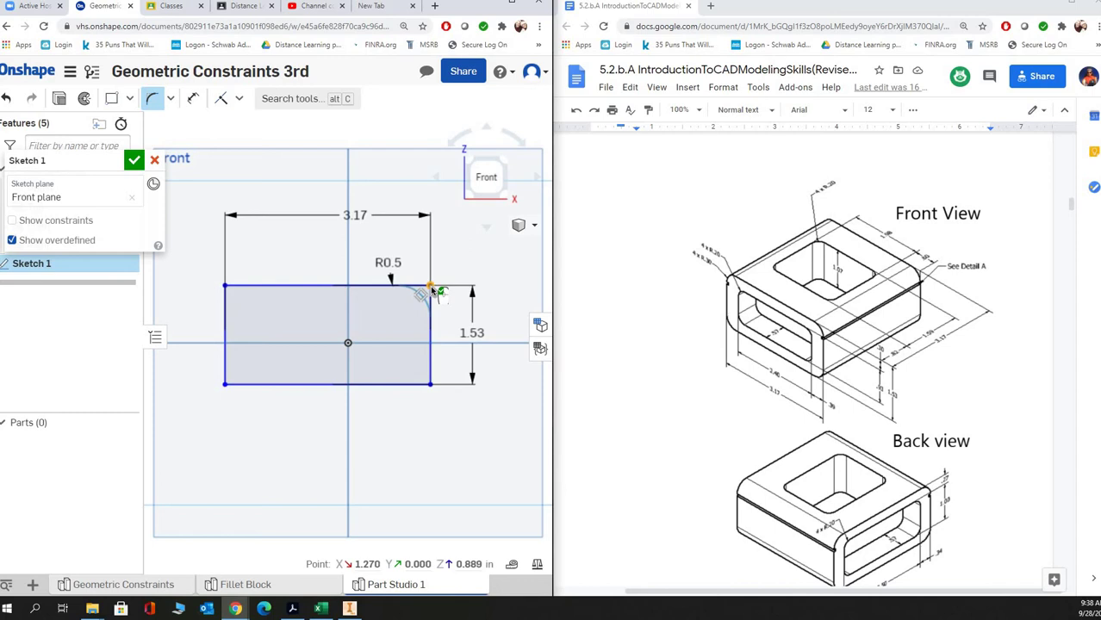
pyautogui.click(224, 285)
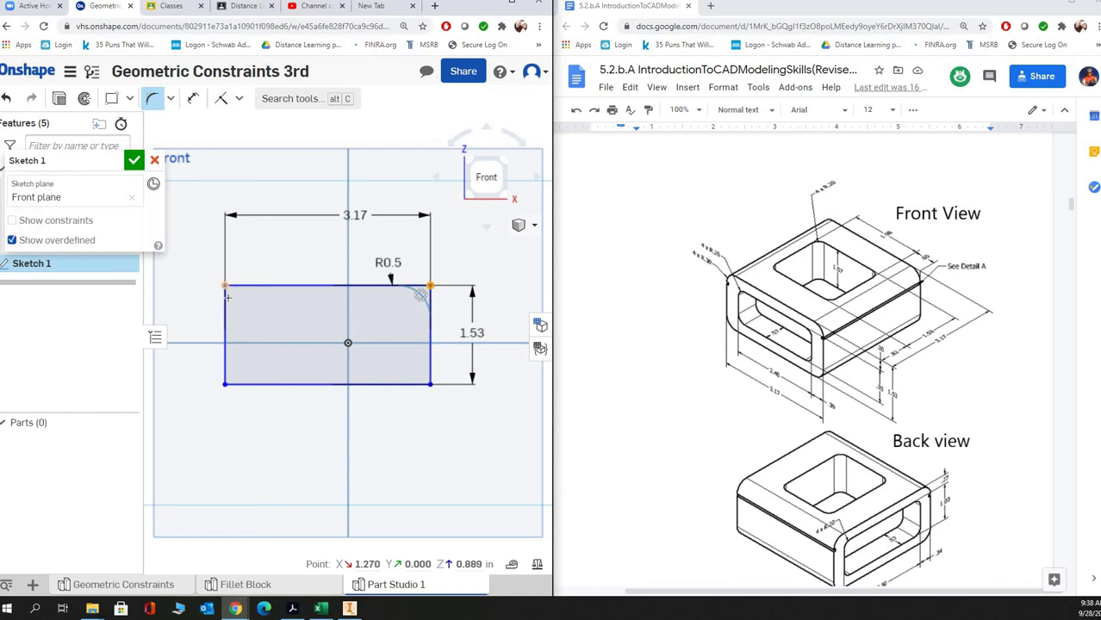
pyautogui.click(224, 384)
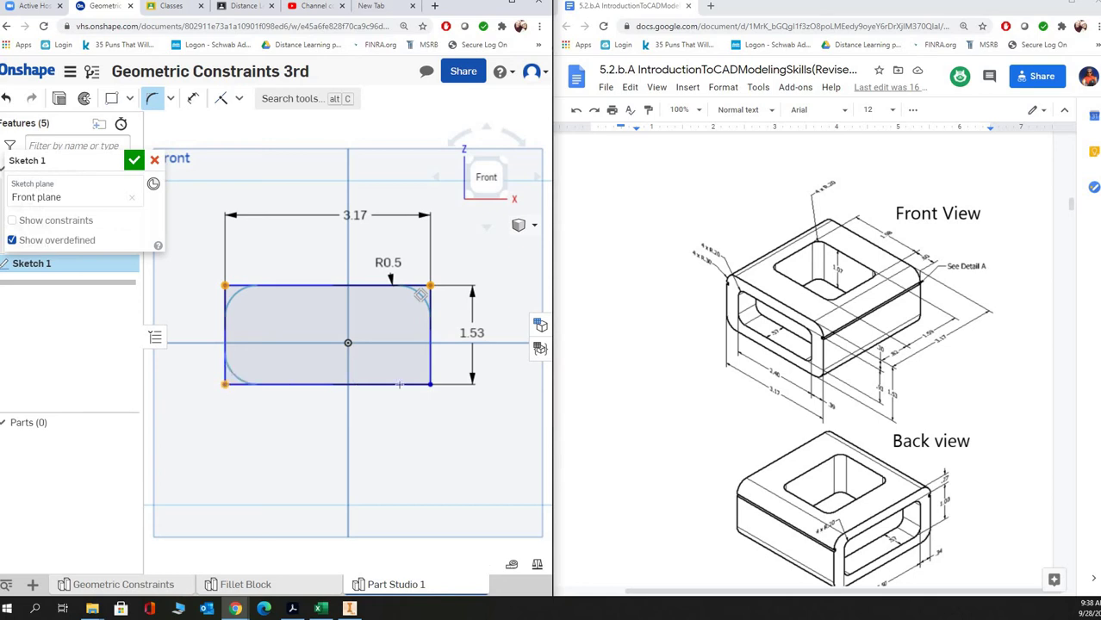
pyautogui.click(430, 384)
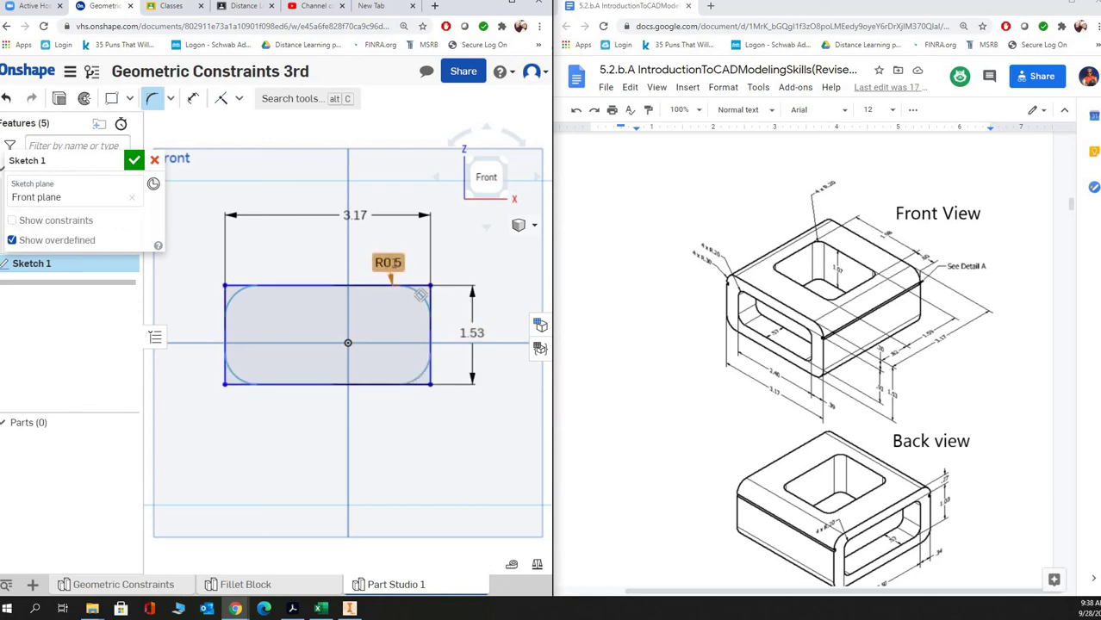
pyautogui.doubleClick(388, 263)
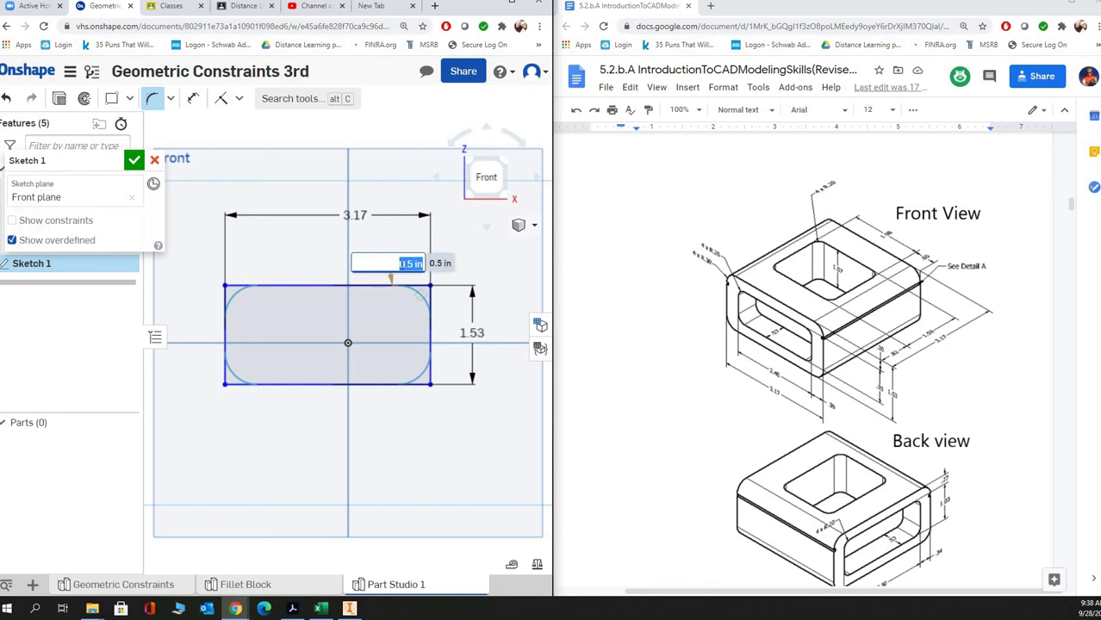
pyautogui.write('0.3')
pyautogui.press('Return')
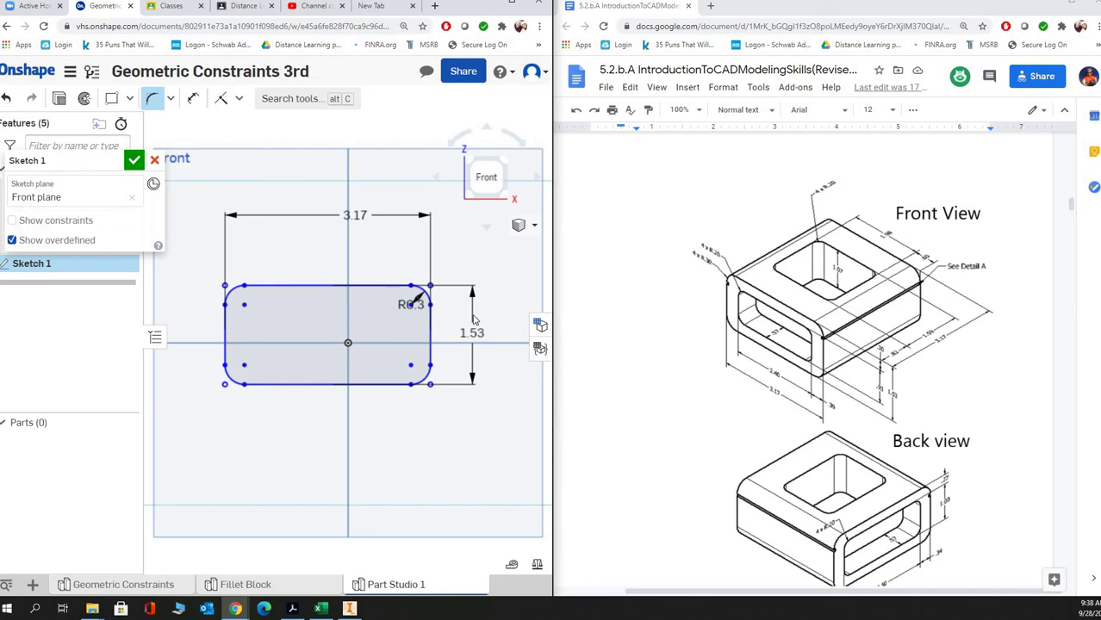
pyautogui.scroll(-10, 702, 327)
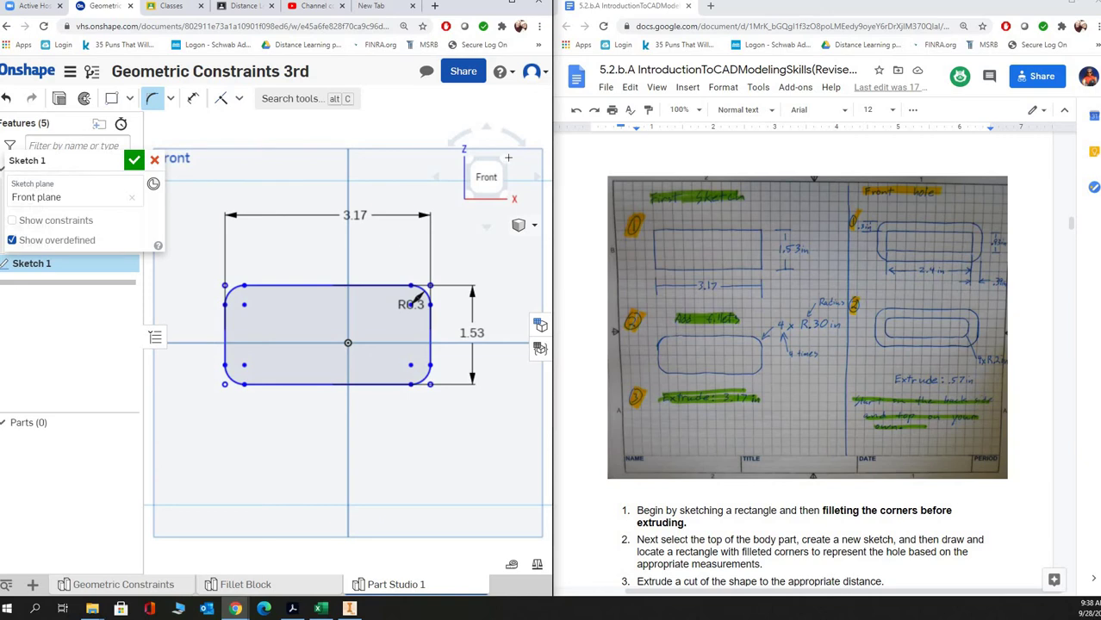
pyautogui.hotkey('shift', '7')
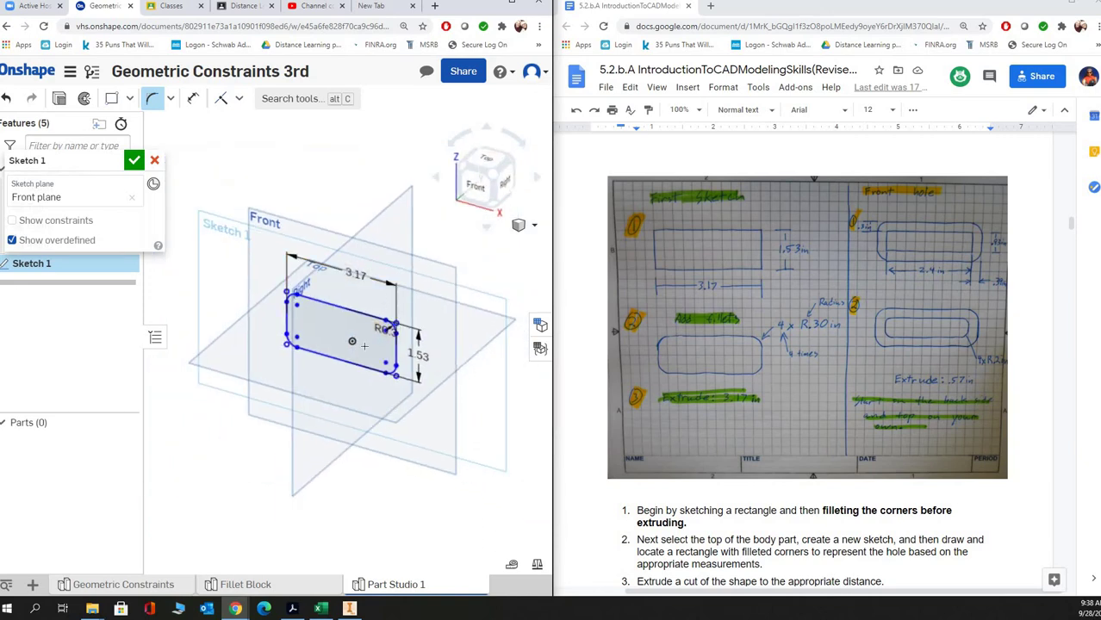
# Step: Extrude the filleted Sketch 1 to a depth of 3.17 to form the rounded block
pyautogui.scroll(2, 364, 346)
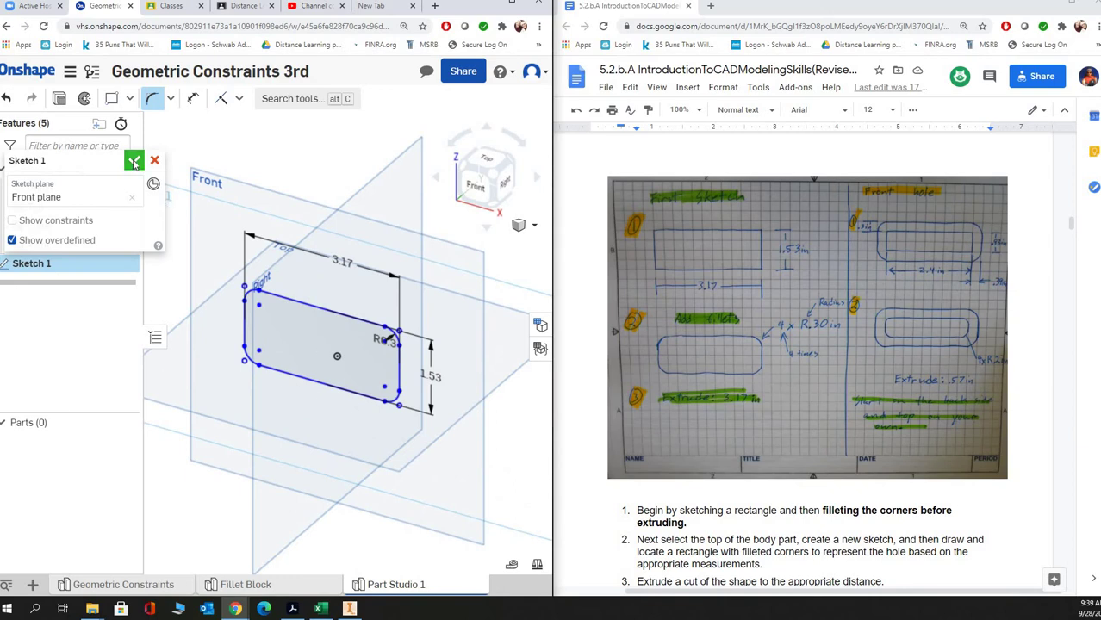
pyautogui.click(135, 162)
pyautogui.click(338, 372)
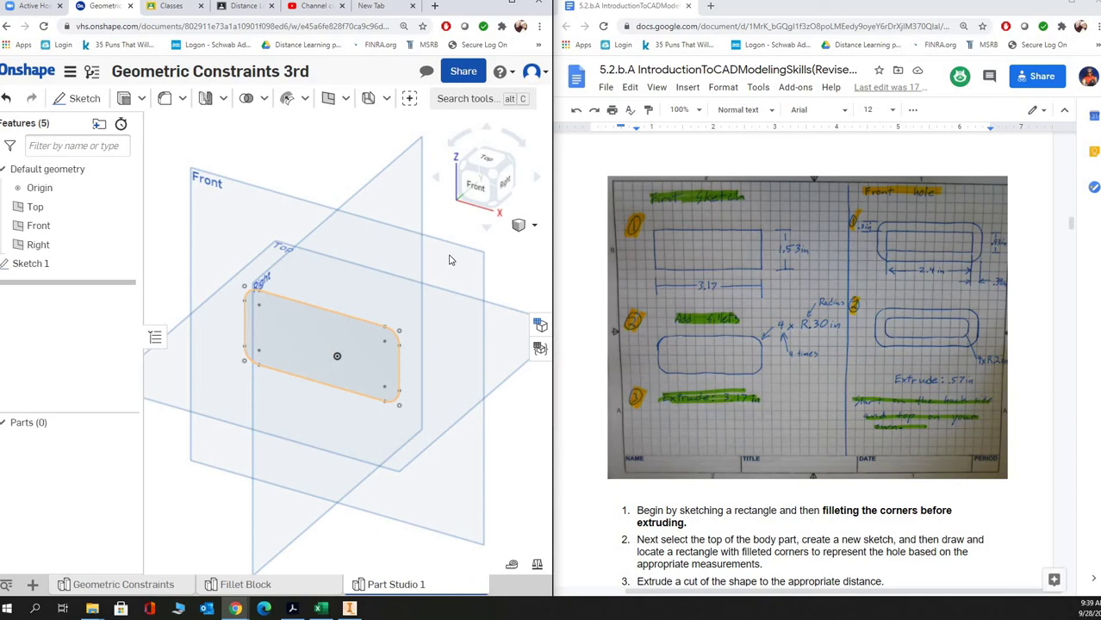
pyautogui.click(129, 100)
pyautogui.click(304, 329)
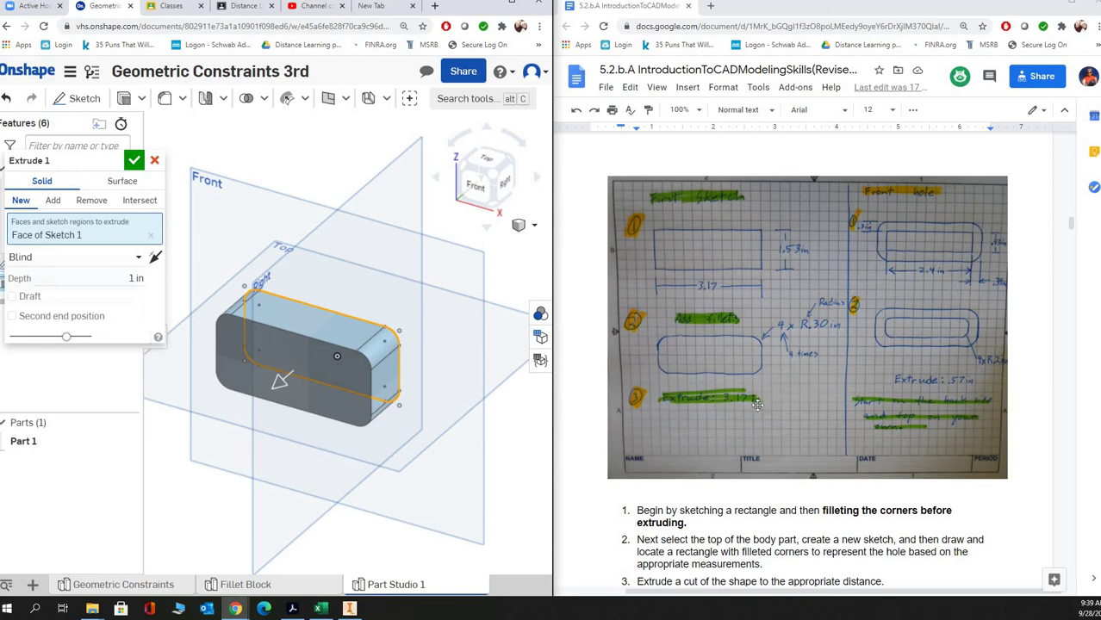
pyautogui.scroll(-10, 818, 396)
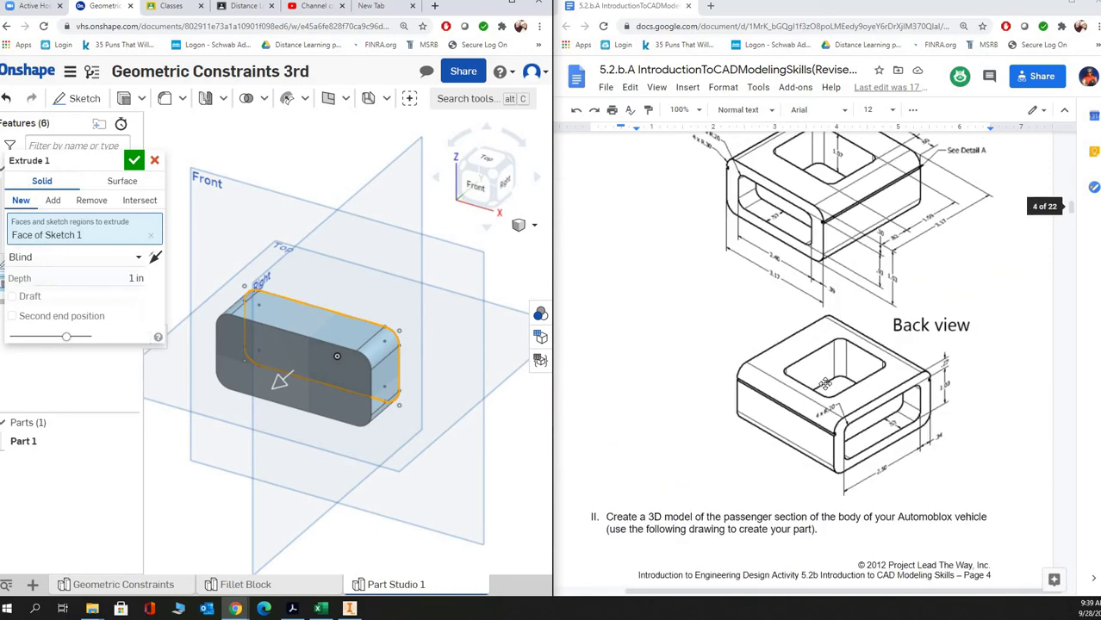
pyautogui.scroll(1, 857, 321)
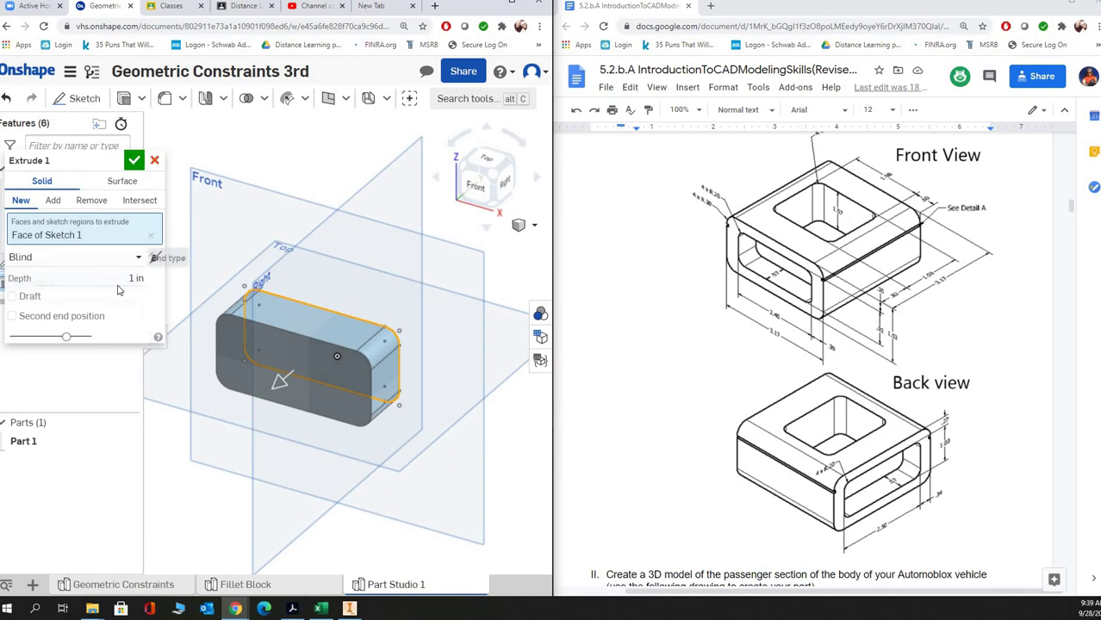
pyautogui.click(135, 278)
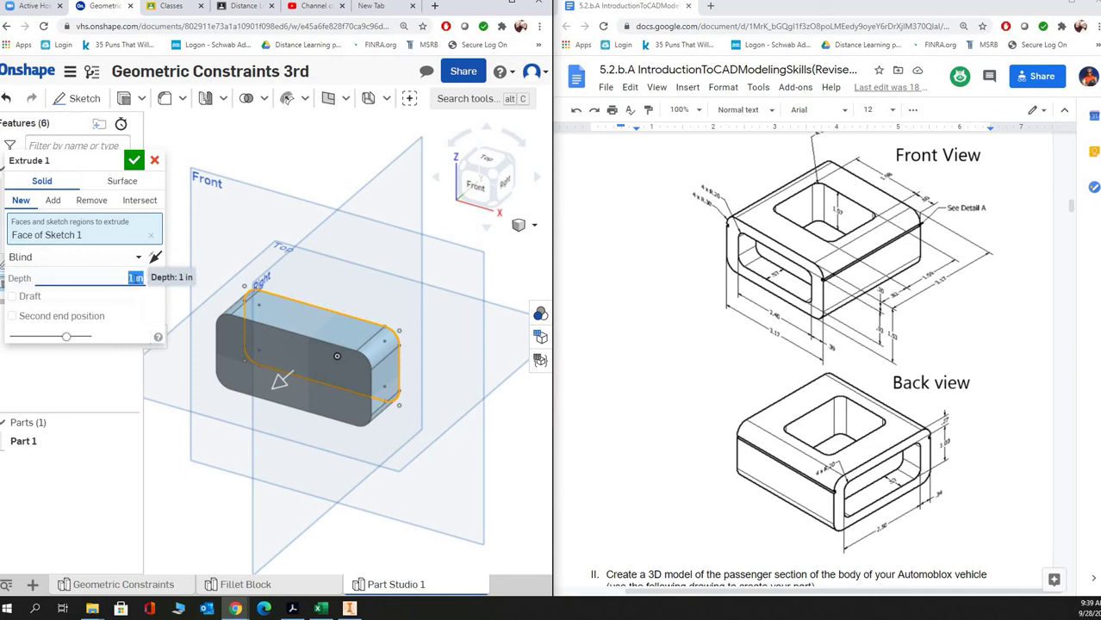
pyautogui.write('3.17')
pyautogui.press('Return')
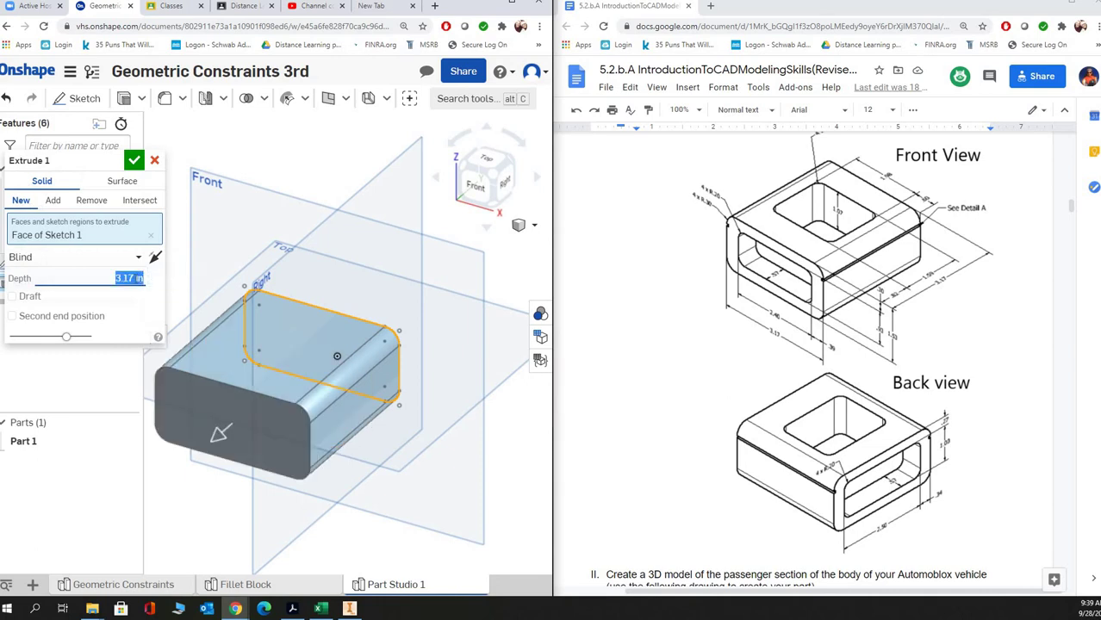
pyautogui.click(134, 160)
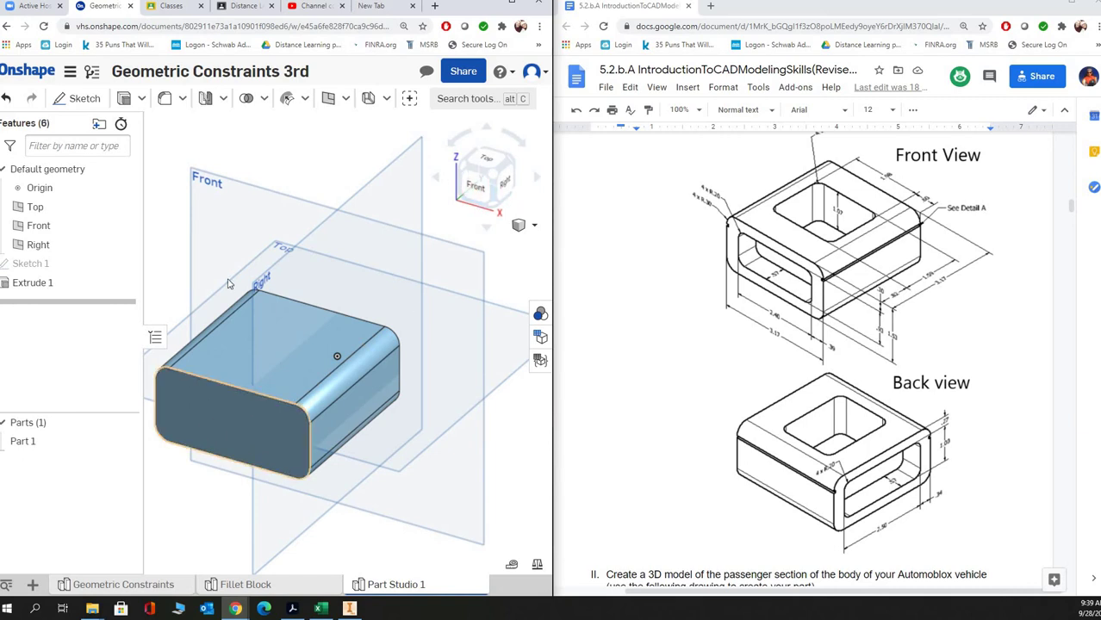
pyautogui.click(478, 190)
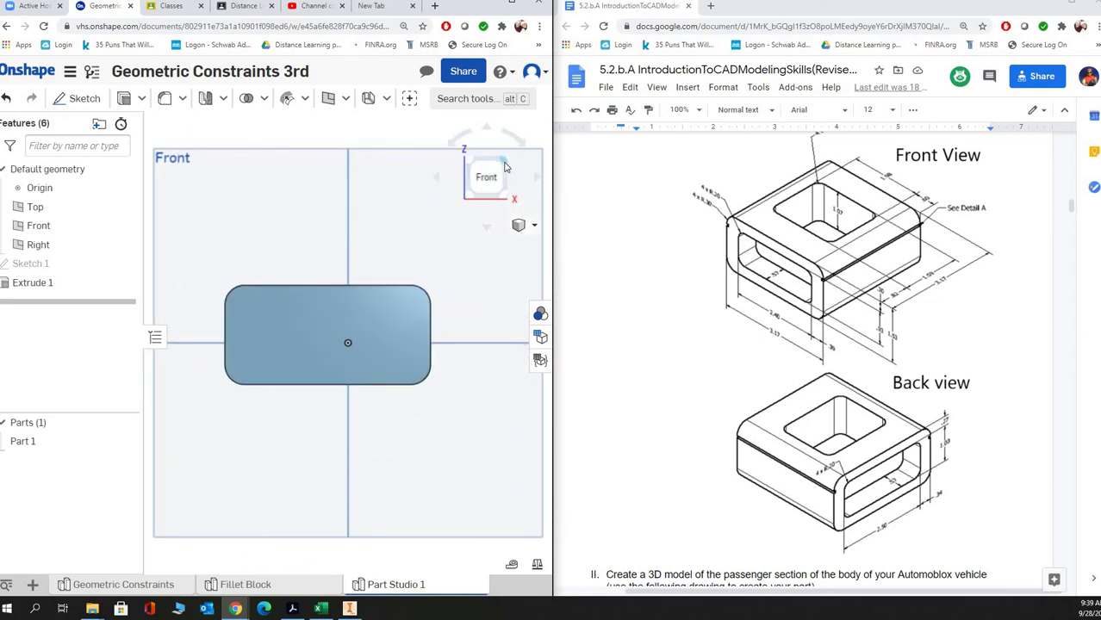
pyautogui.click(505, 168)
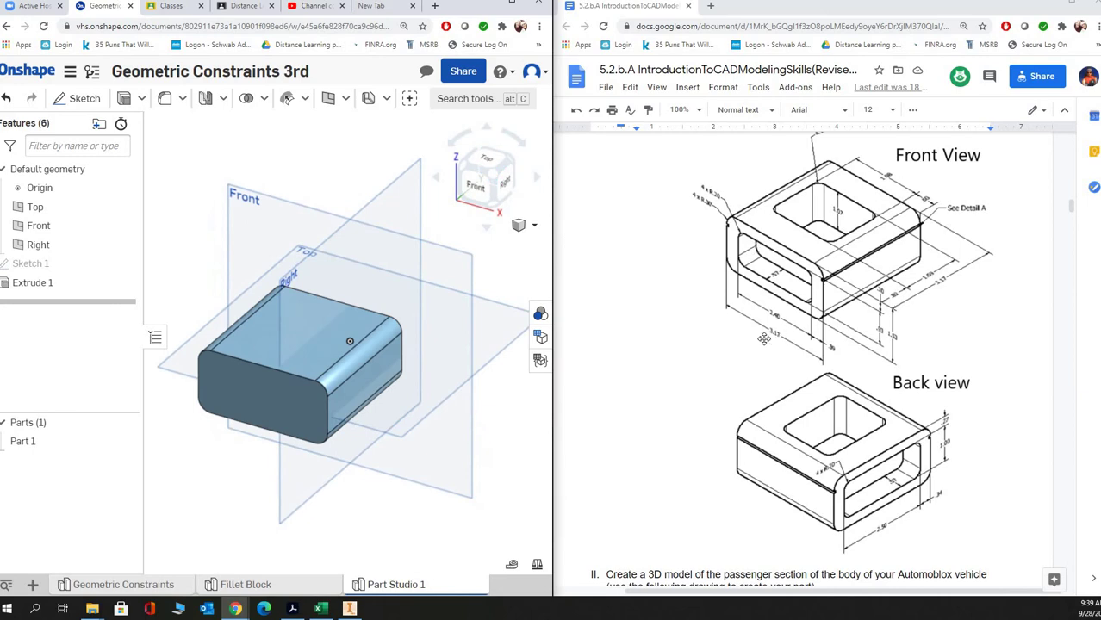
pyautogui.scroll(-10, 820, 397)
pyautogui.scroll(2, 911, 204)
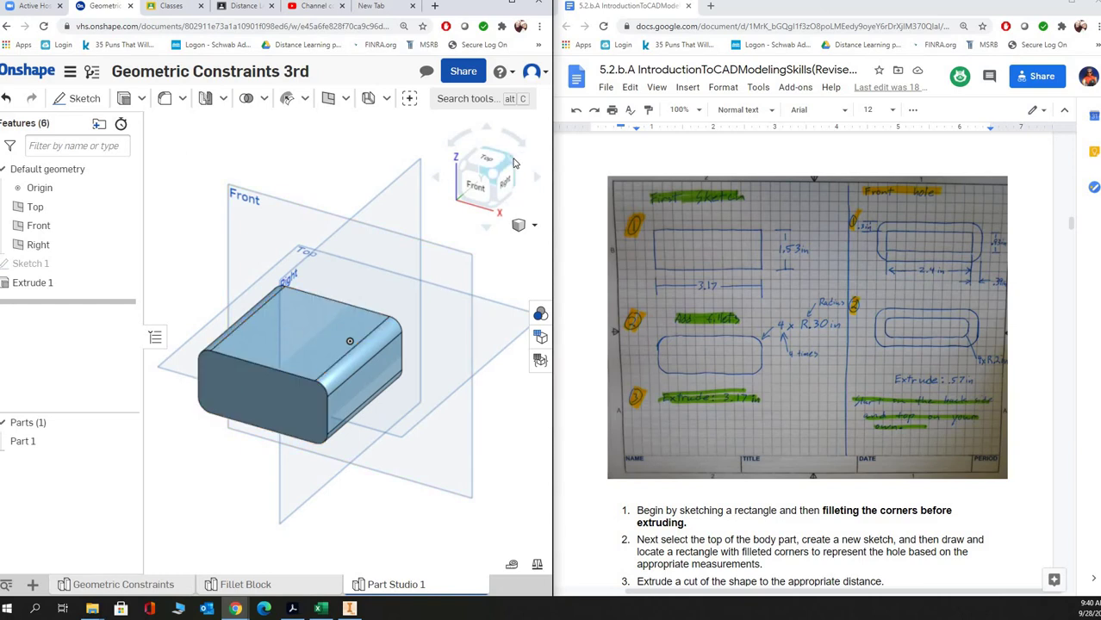
# Step: Orbit the block so its front face points forward and review the drawing in the Doc
pyautogui.moveTo(298, 363); pyautogui.dragTo(359, 341, button='right')
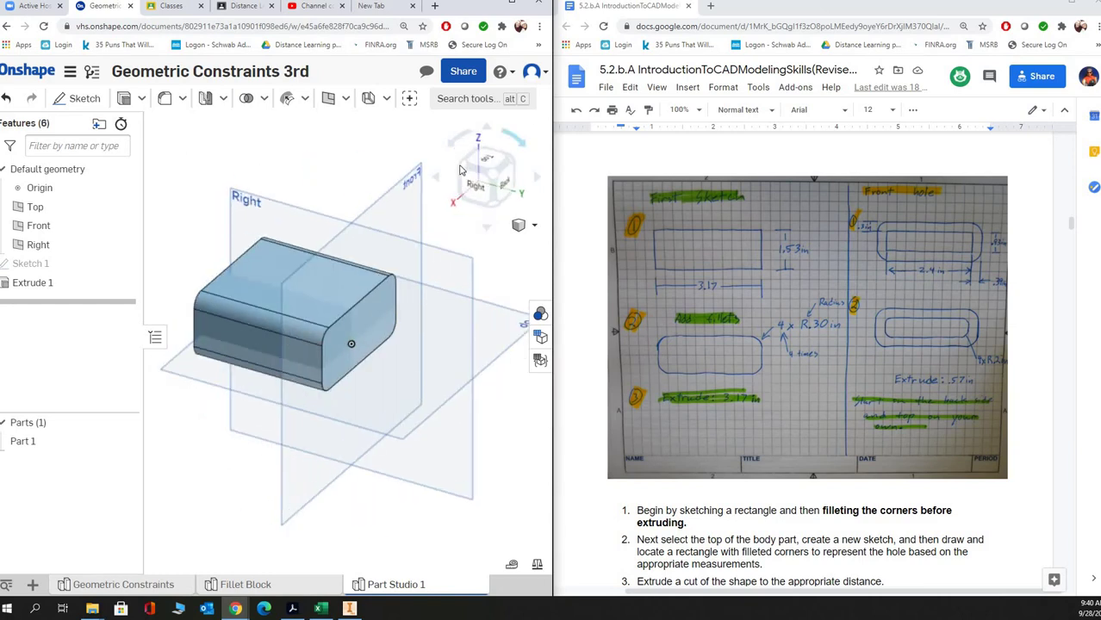
pyautogui.moveTo(444, 279); pyautogui.dragTo(292, 401, button='right')
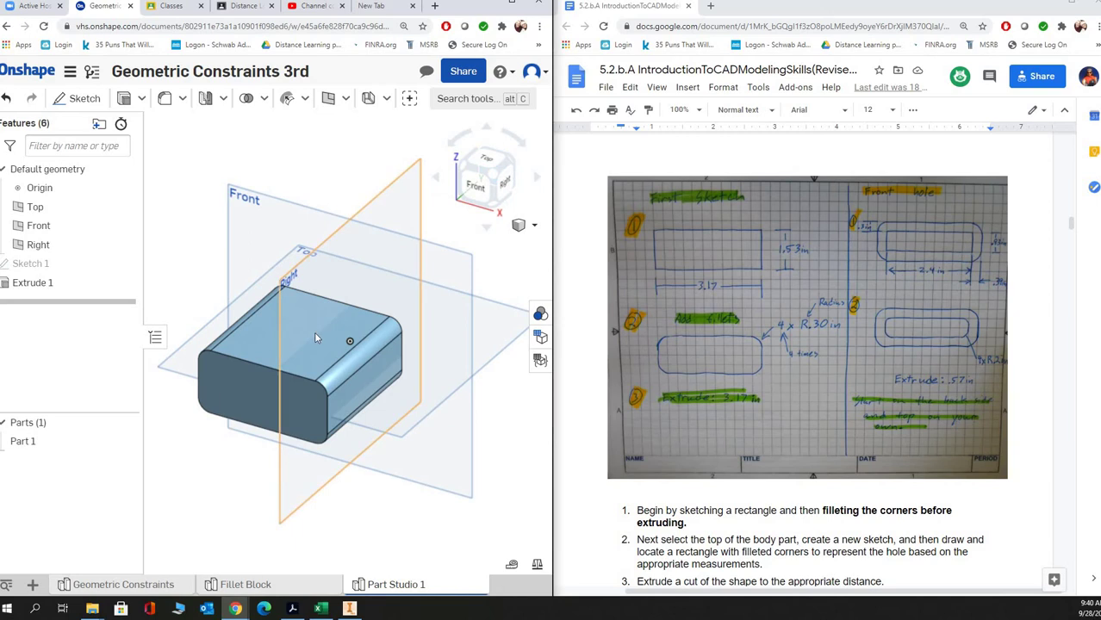
pyautogui.scroll(5, 834, 187)
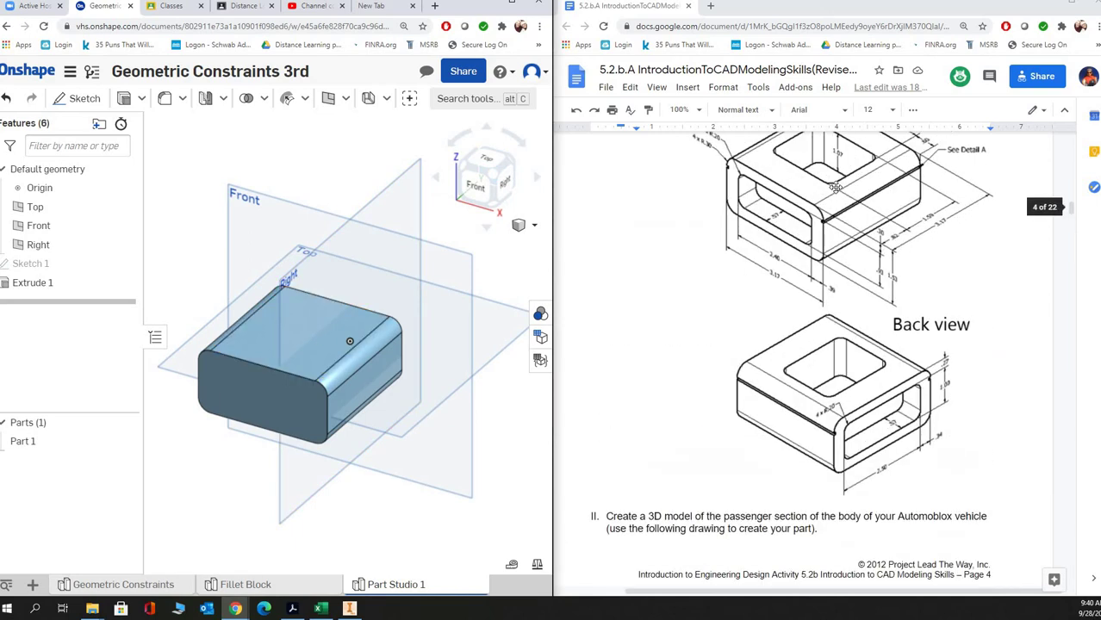
pyautogui.scroll(3, 840, 200)
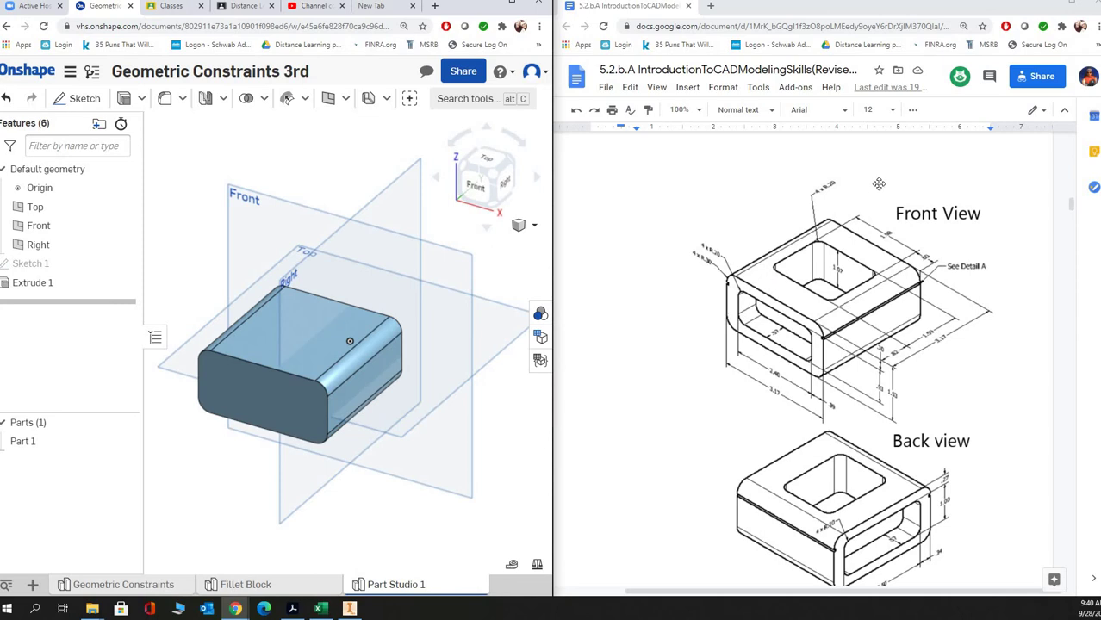
pyautogui.scroll(-4, 858, 217)
pyautogui.scroll(-5, 859, 216)
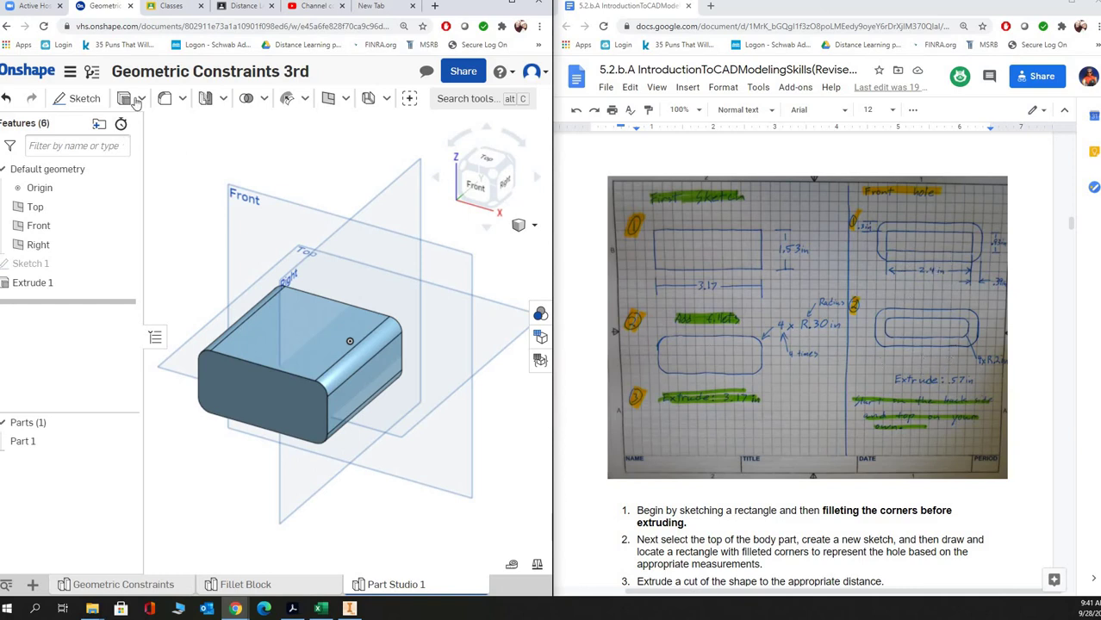
# Step: Start Sketch 2 on the block's front face, view it head-on, and draw a corner rectangle inside
pyautogui.click(77, 98)
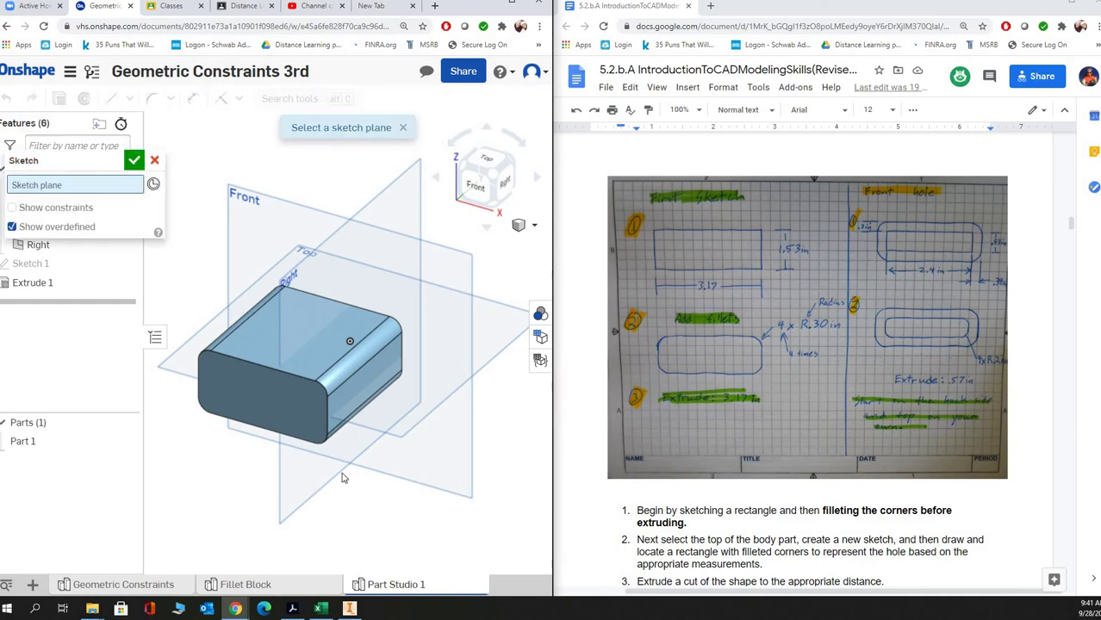
pyautogui.click(232, 385)
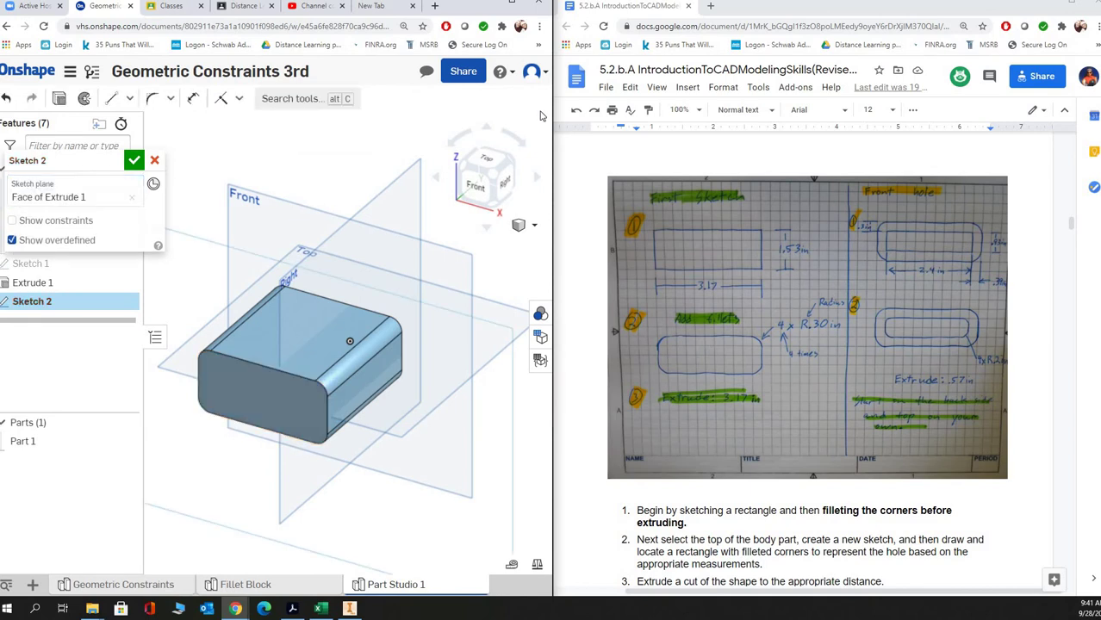
pyautogui.click(473, 196)
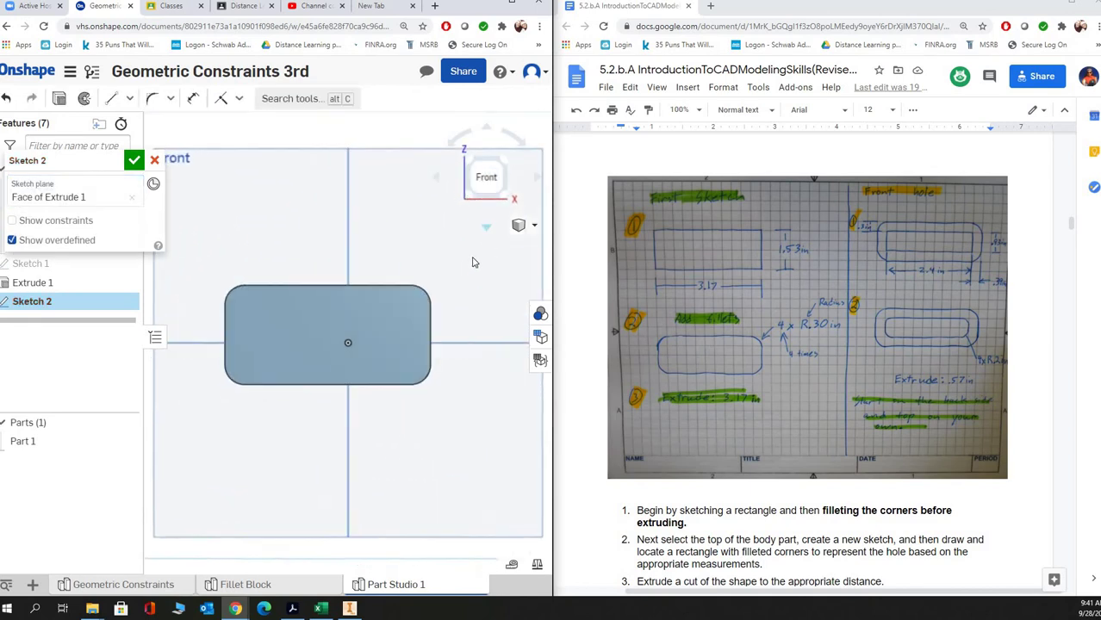
pyautogui.click(131, 99)
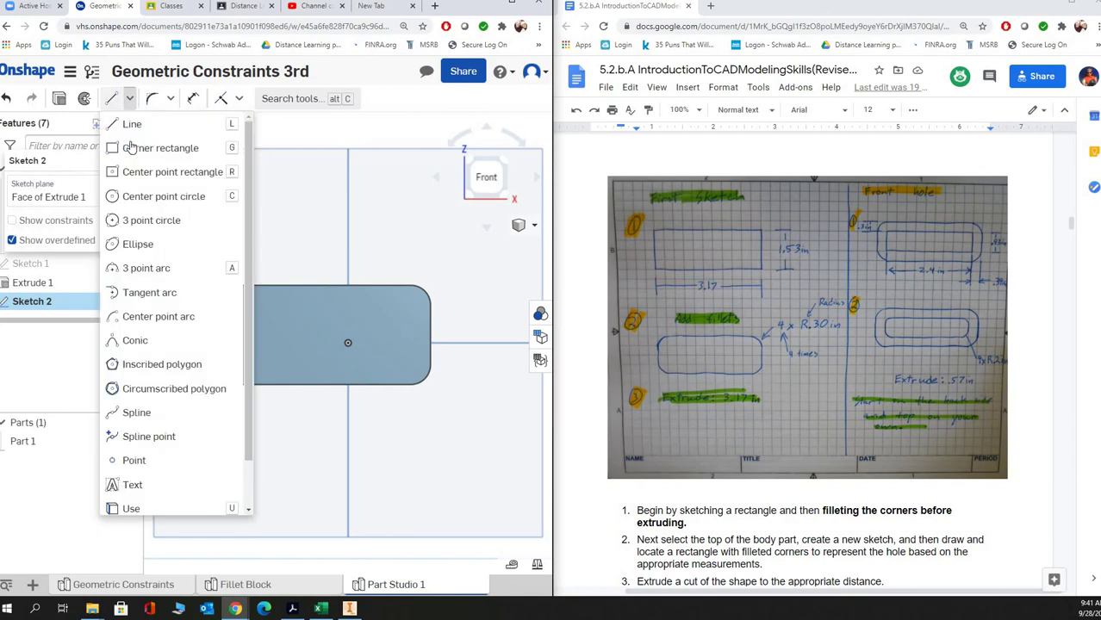
pyautogui.click(133, 147)
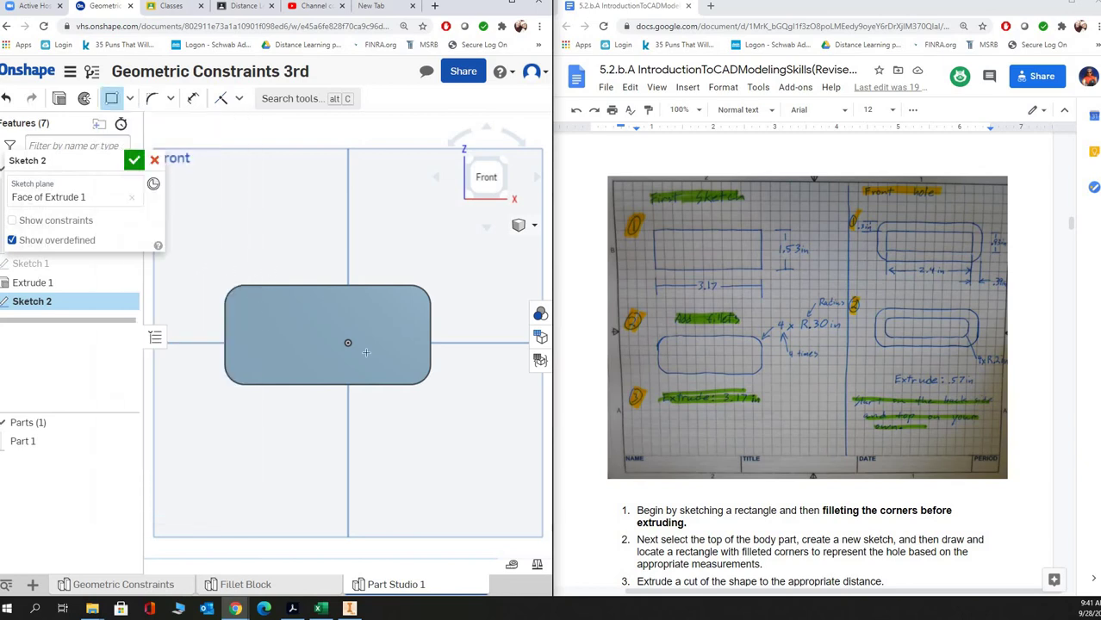
pyautogui.click(256, 308)
pyautogui.click(401, 358)
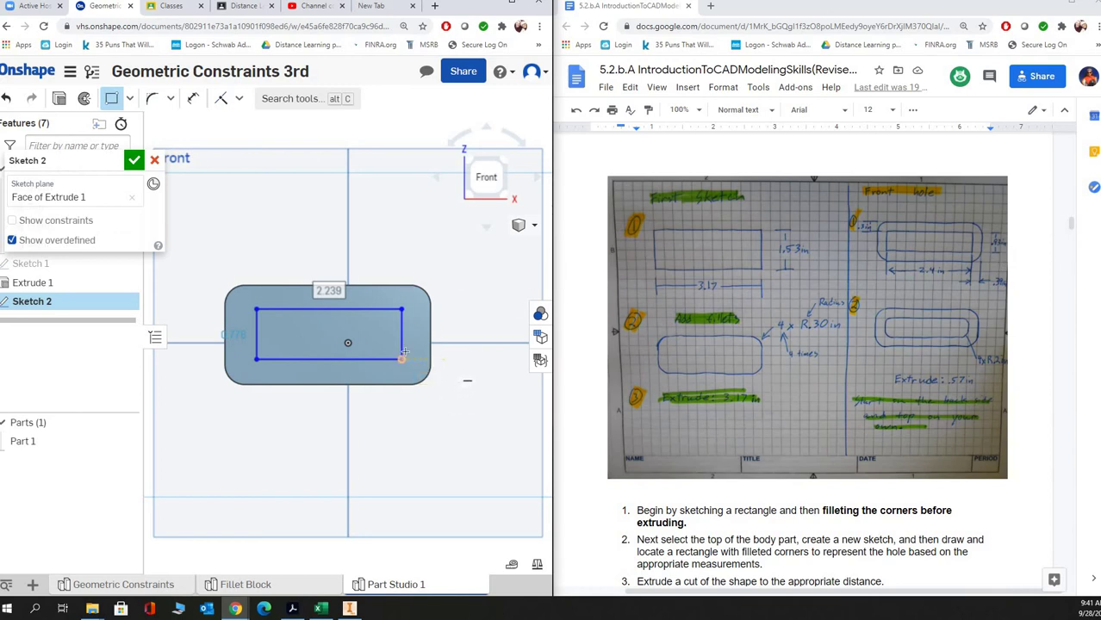
pyautogui.press('Tab')
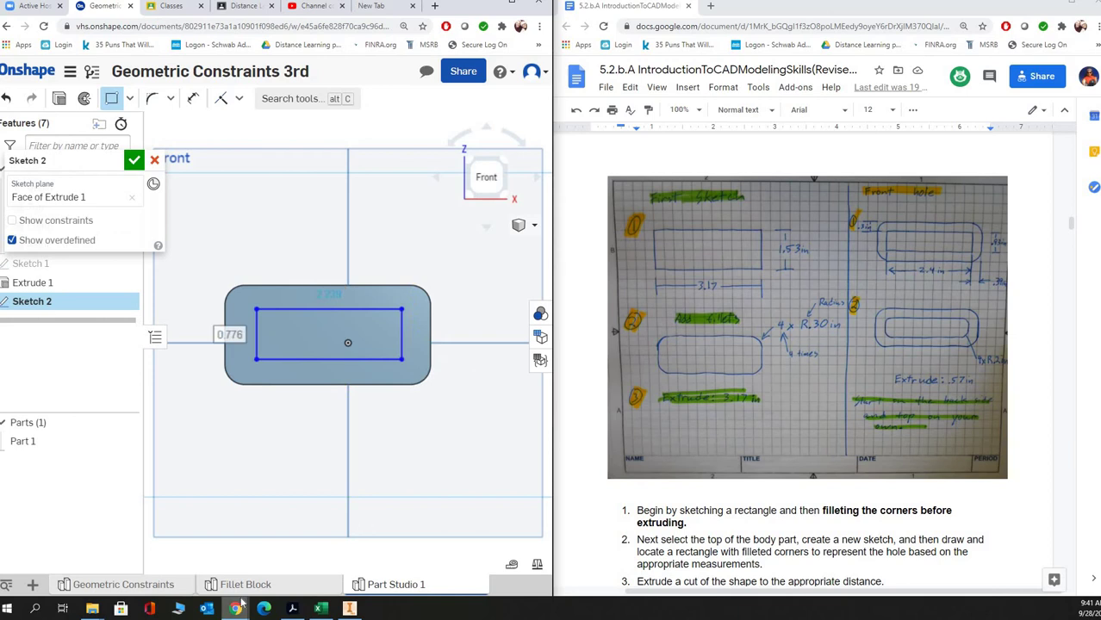
pyautogui.moveTo(245, 584)
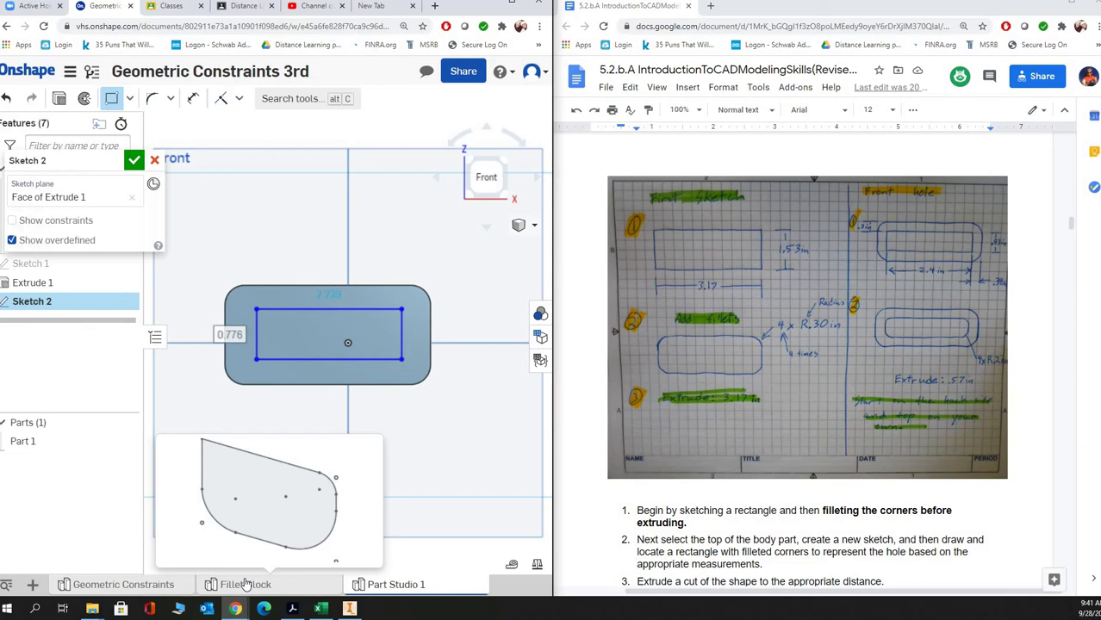
# Step: Dimension the pocket rectangle's height to 0.93
pyautogui.press('Tab')
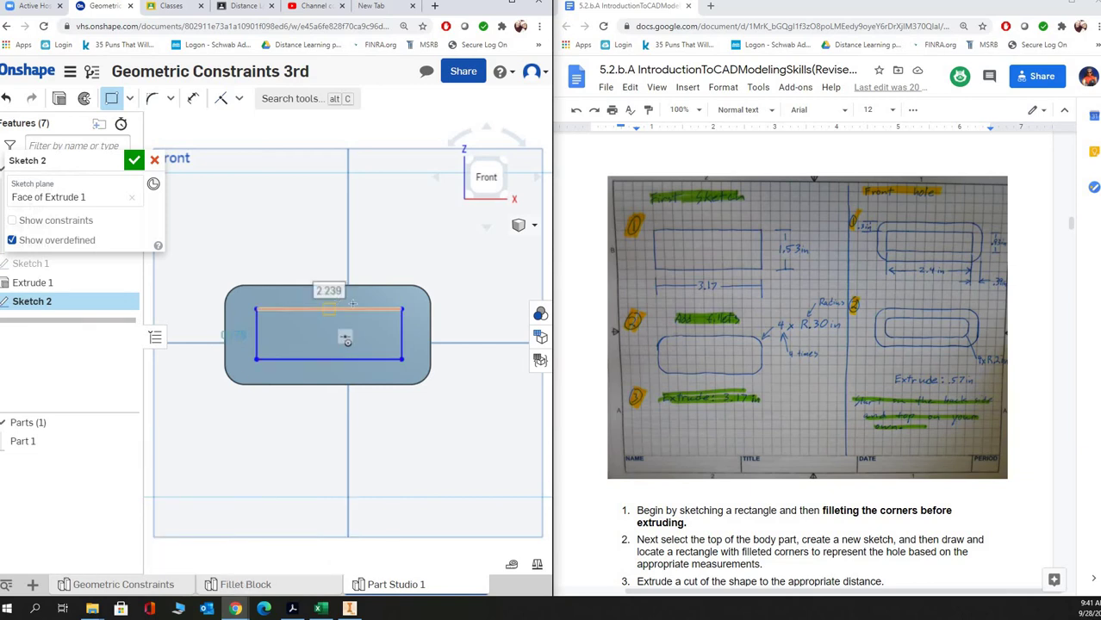
pyautogui.click(193, 98)
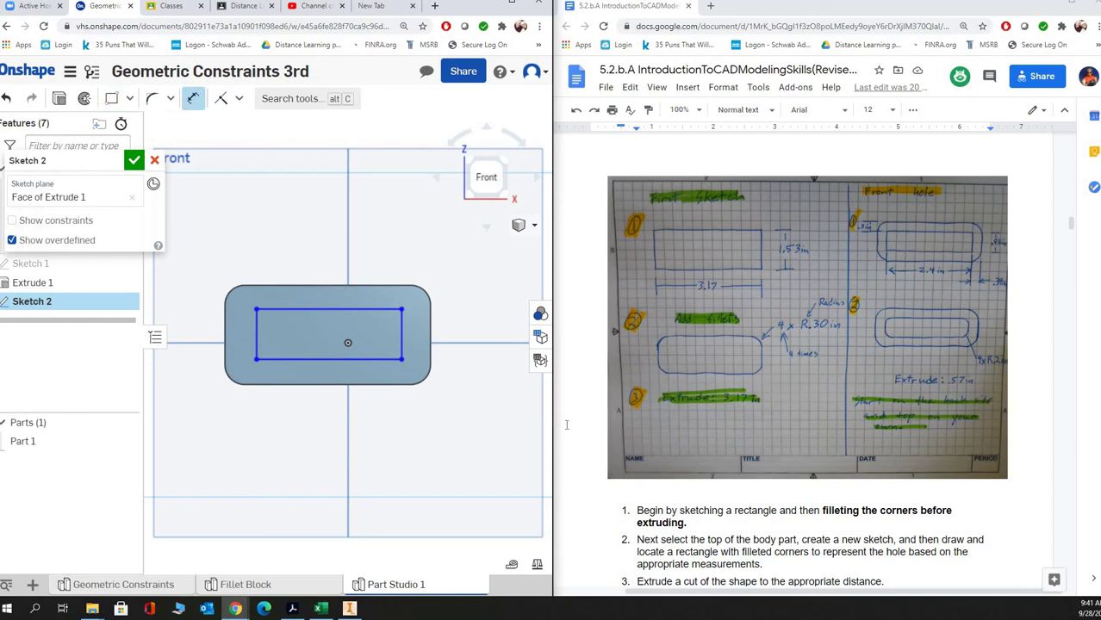
pyautogui.click(327, 310)
pyautogui.click(181, 334)
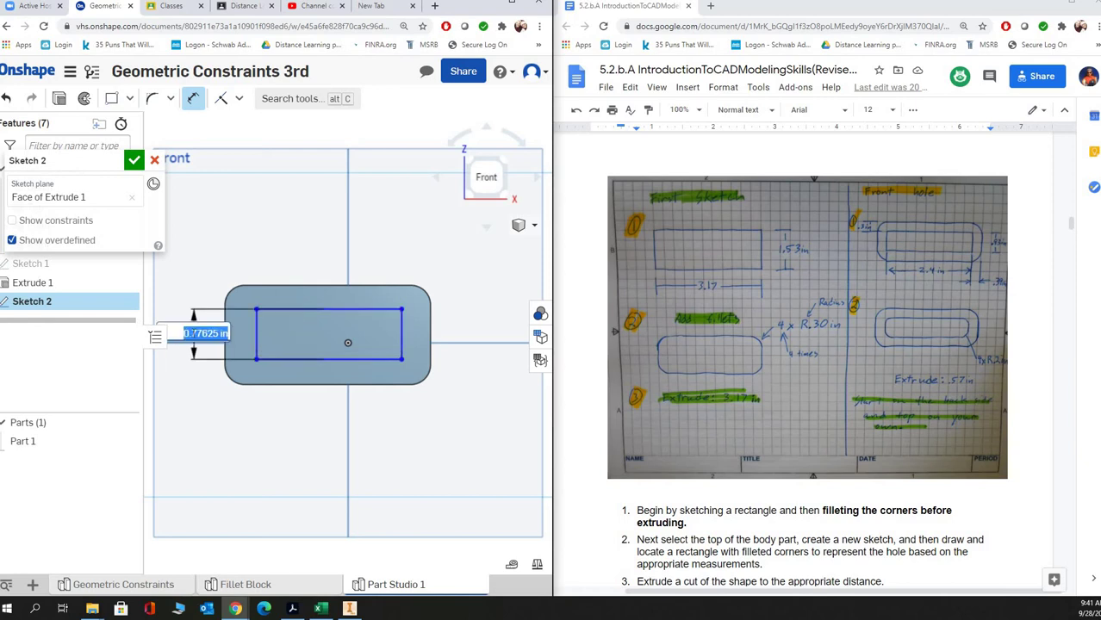
pyautogui.press('BackSpace')
pyautogui.write('0.93')
pyautogui.press('Return')
pyautogui.scroll(8, 931, 339)
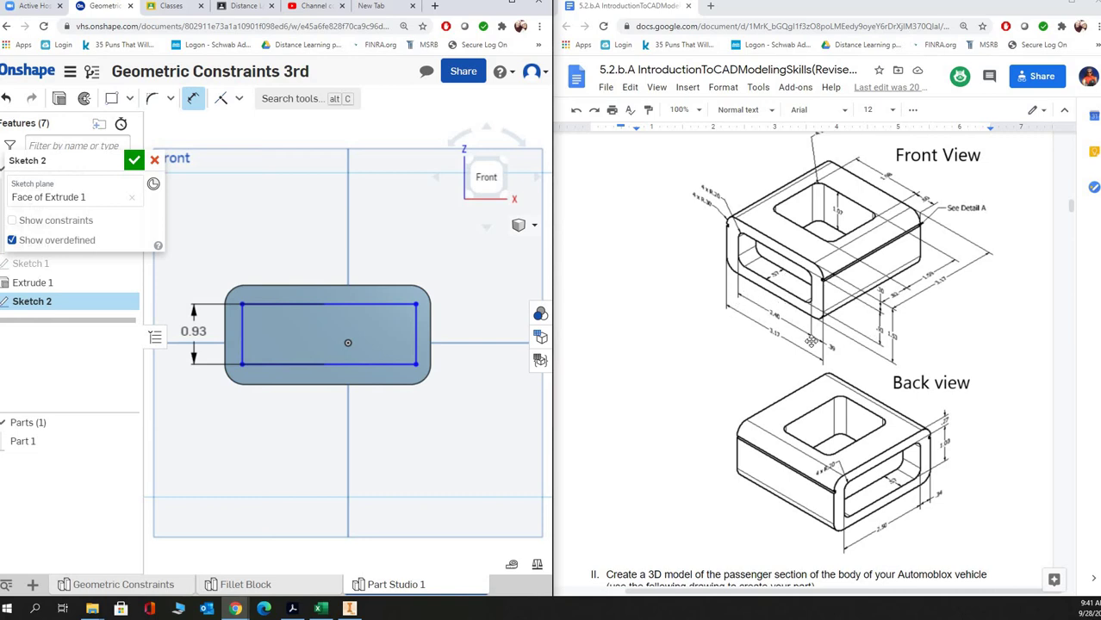
pyautogui.scroll(-10, 811, 344)
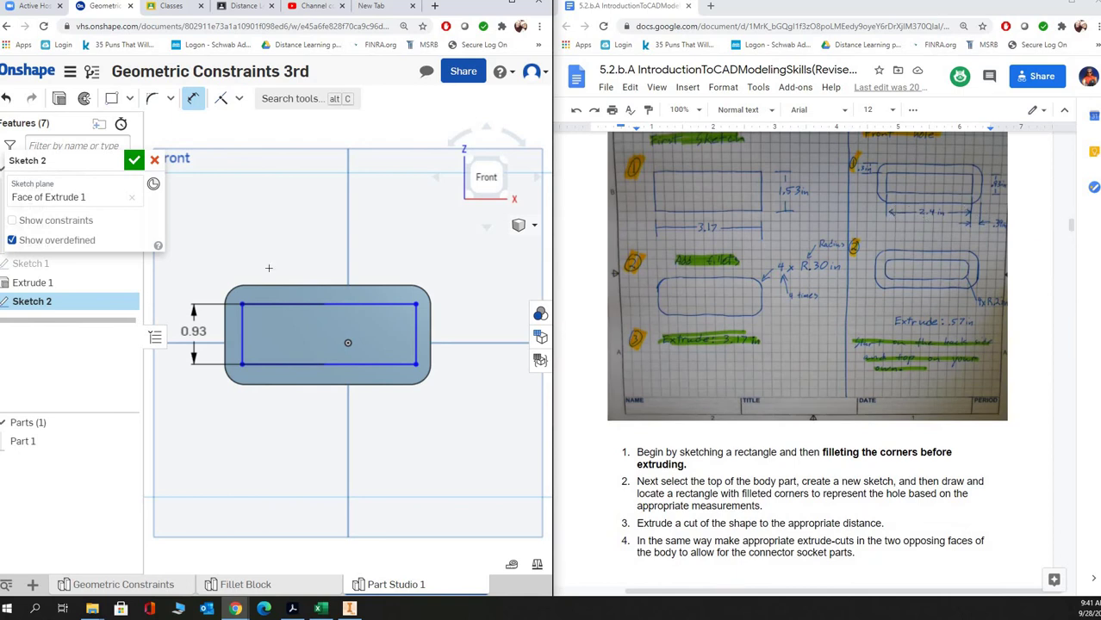
# Step: Dimension the pocket rectangle's width to 2.4
pyautogui.click(416, 330)
pyautogui.click(366, 303)
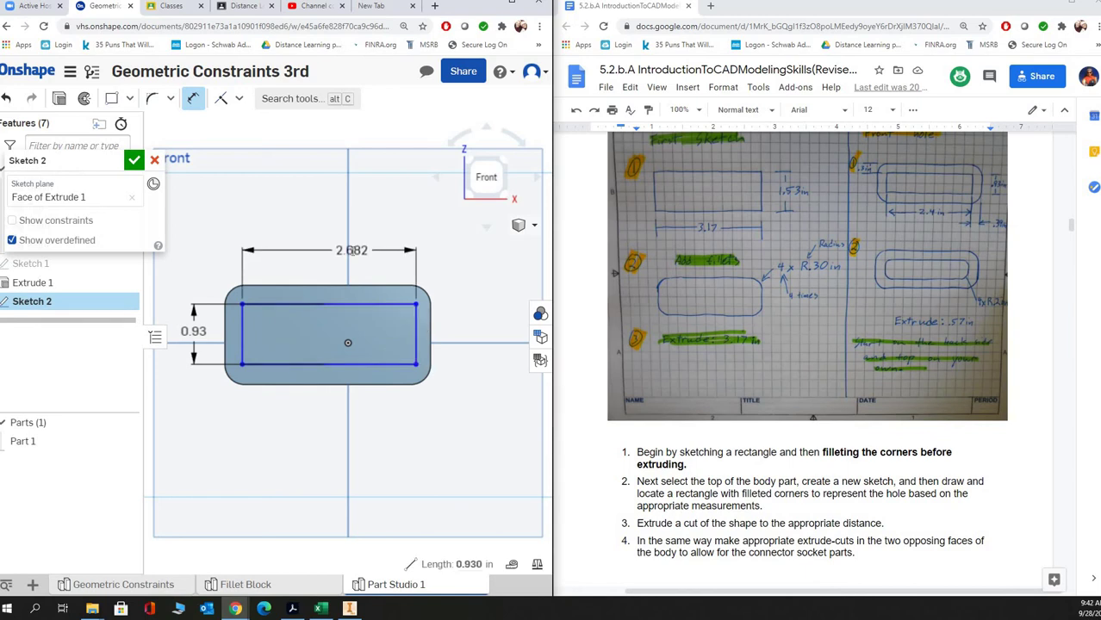
pyautogui.click(361, 252)
pyautogui.write('2.4')
pyautogui.press('Return')
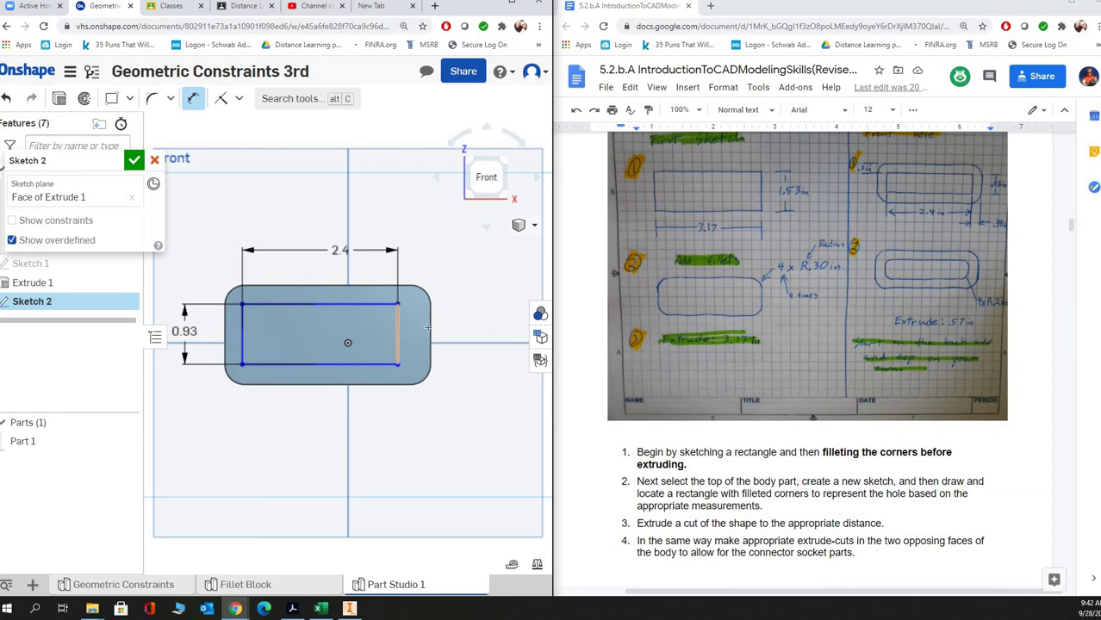
pyautogui.click(354, 304)
pyautogui.scroll(-10, 910, 235)
pyautogui.scroll(3, 907, 258)
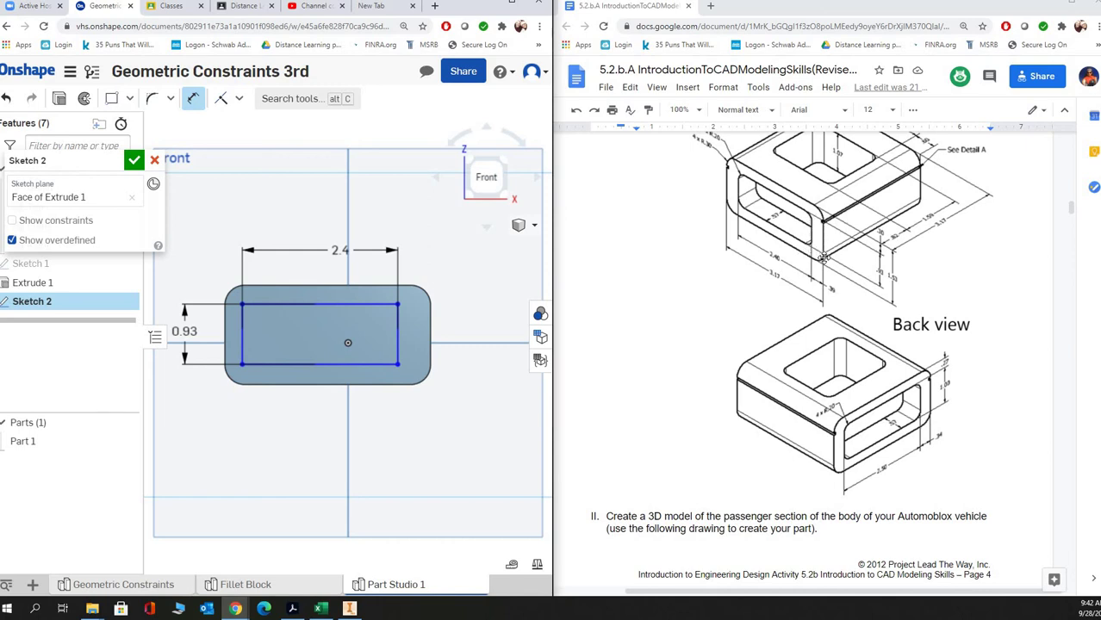
# Step: Locate the pocket rectangle 0.39 from the block's right edge and 0.3 below its top edge
pyautogui.click(421, 325)
pyautogui.click(429, 303)
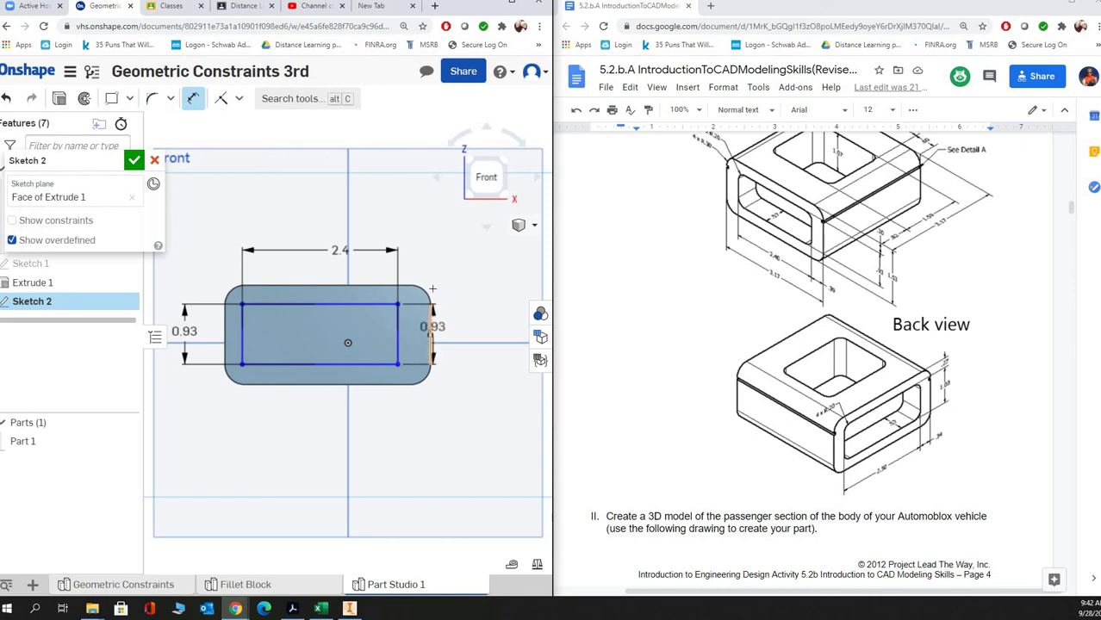
pyautogui.click(433, 236)
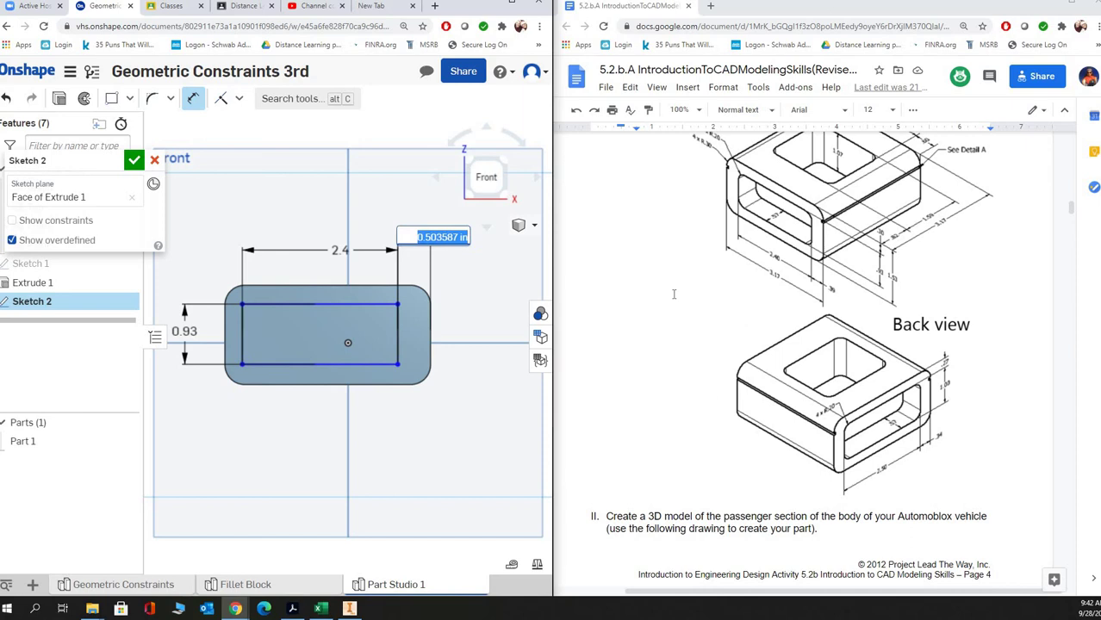
pyautogui.write('0.39')
pyautogui.press('Return')
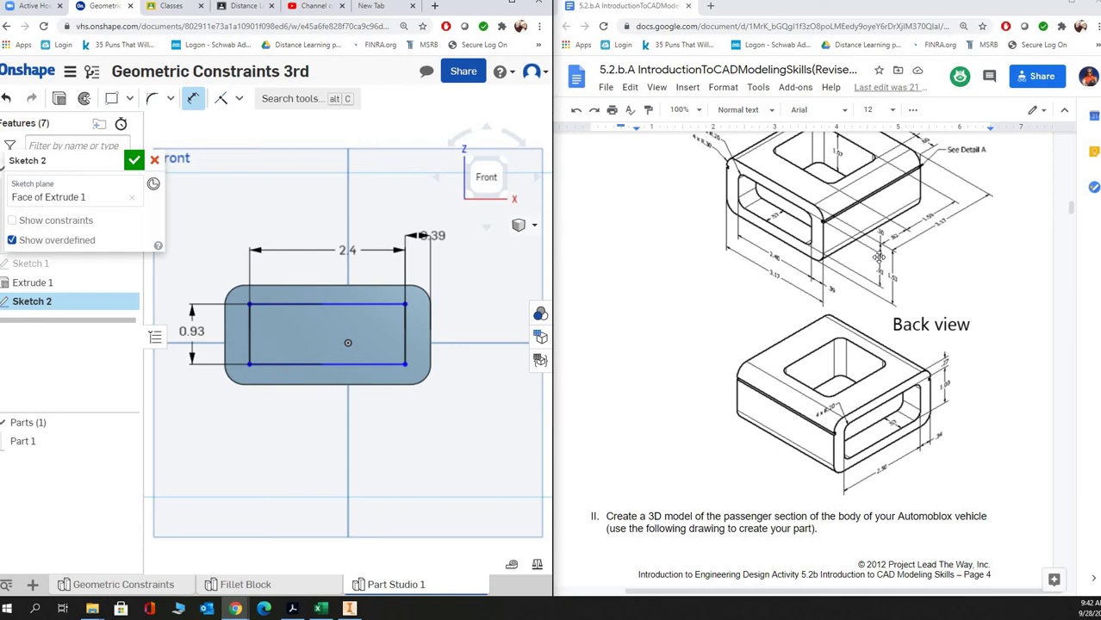
pyautogui.click(306, 284)
pyautogui.click(305, 305)
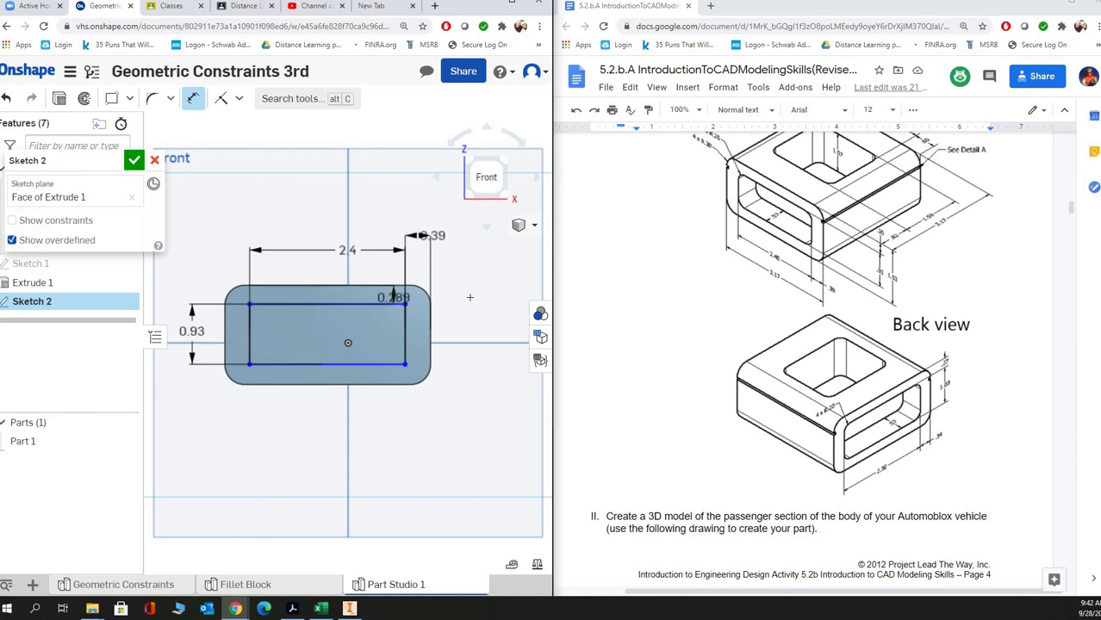
pyautogui.click(469, 297)
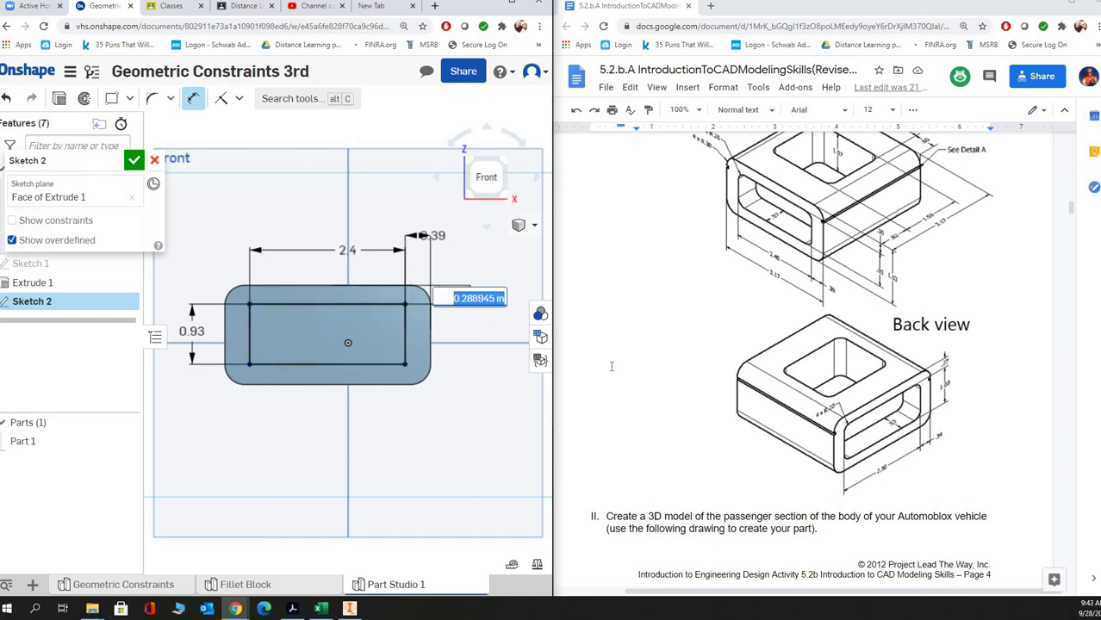
pyautogui.write('0.3')
pyautogui.press('Return')
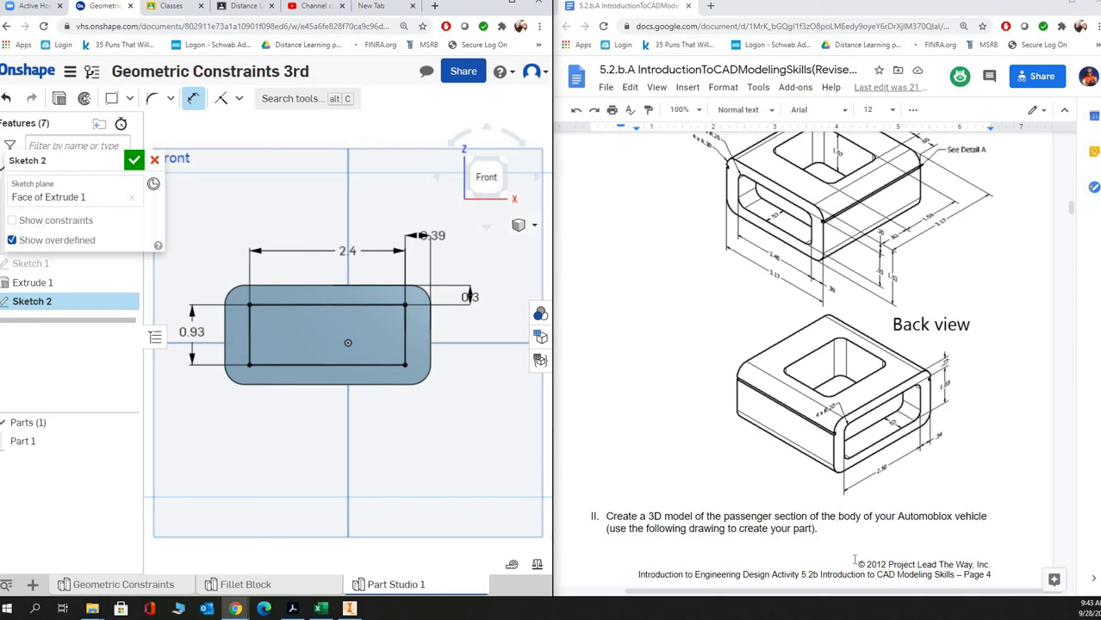
# Step: Round the pocket rectangle's corners with R0.2 fillets and move the radius label aside
pyautogui.scroll(3, 775, 334)
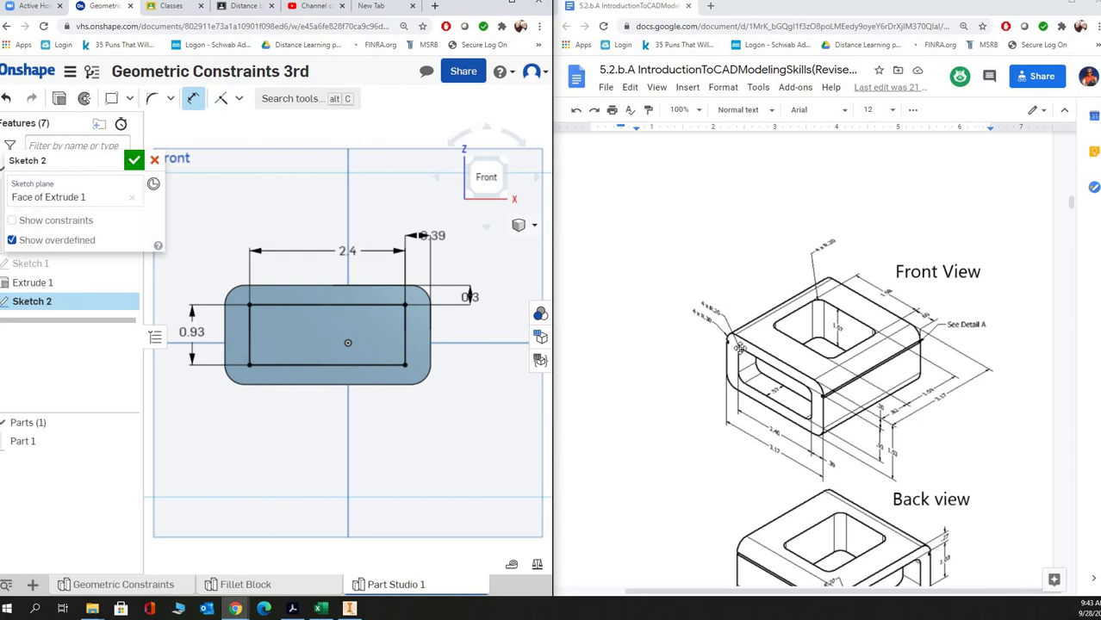
pyautogui.scroll(-10, 739, 347)
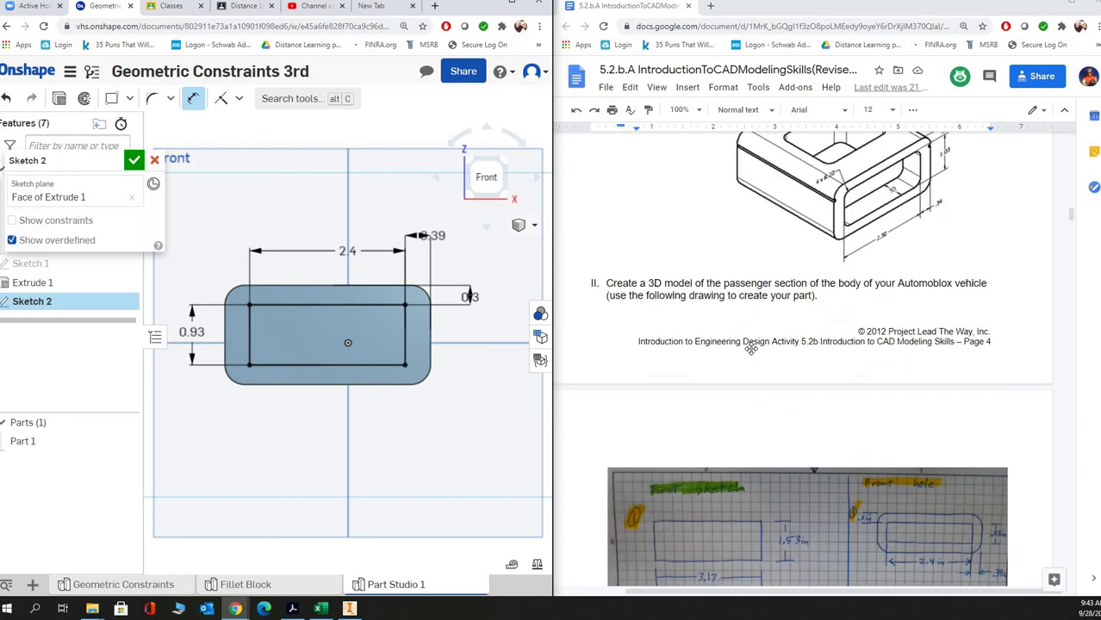
pyautogui.scroll(-1, 963, 391)
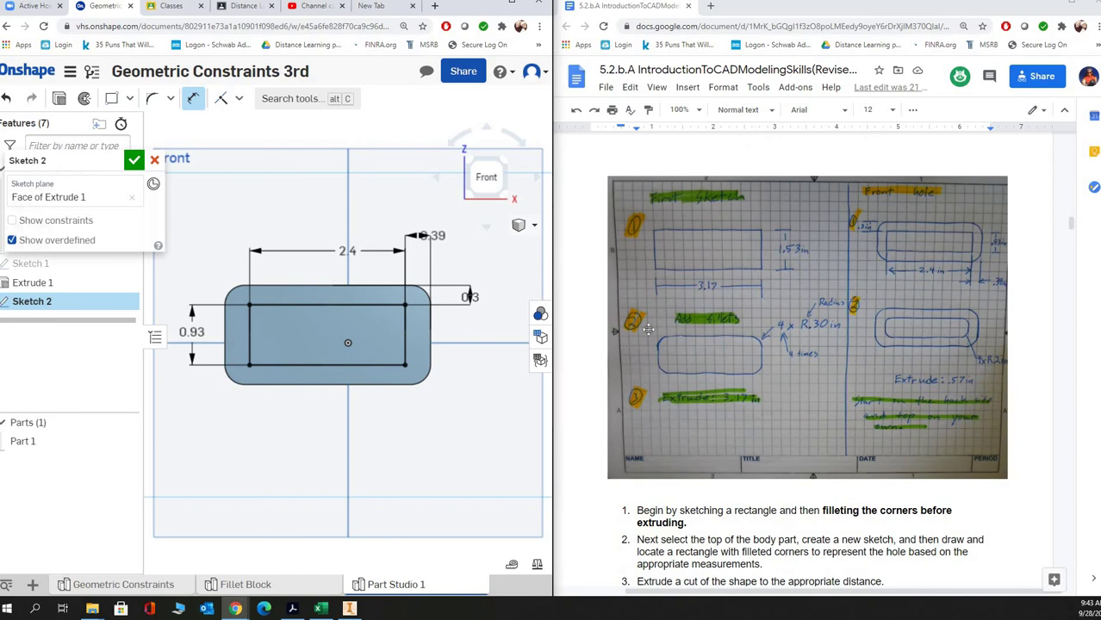
pyautogui.click(152, 98)
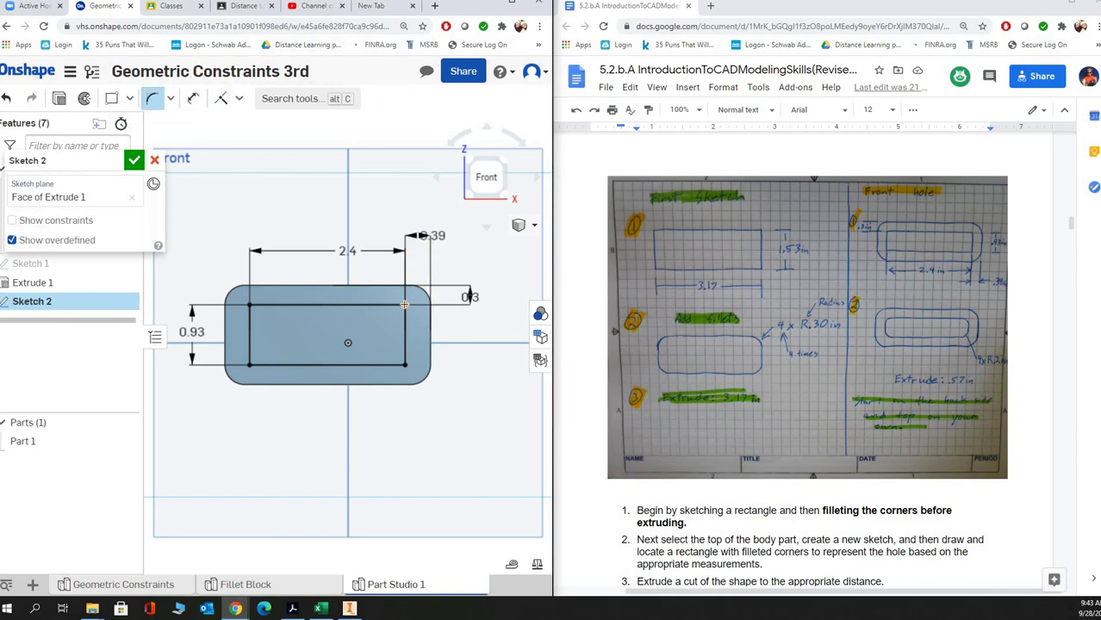
pyautogui.click(403, 304)
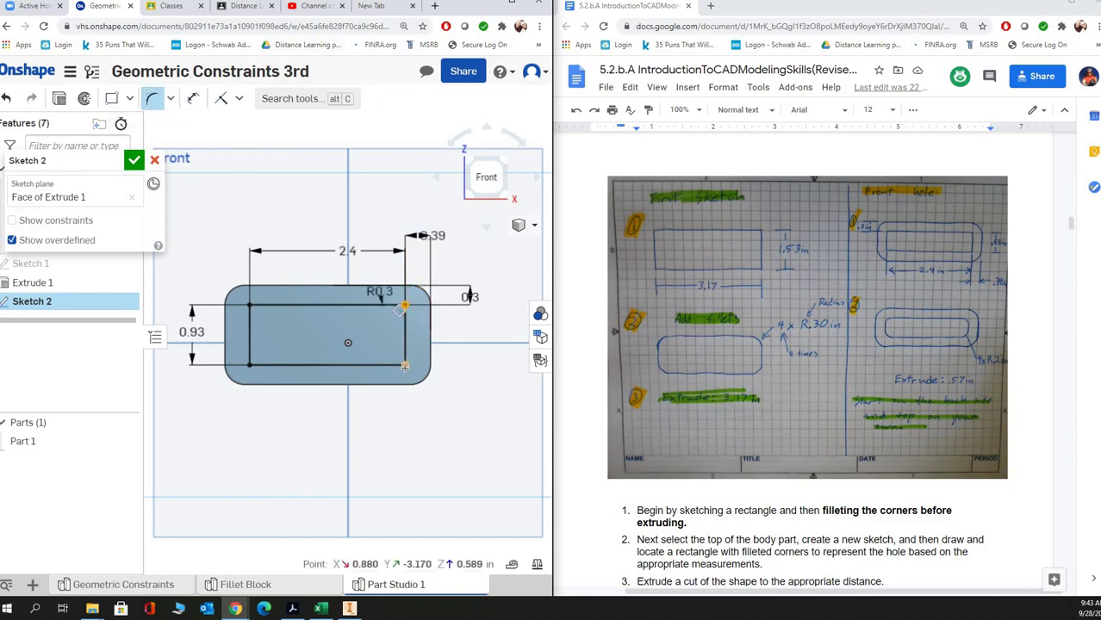
pyautogui.click(312, 366)
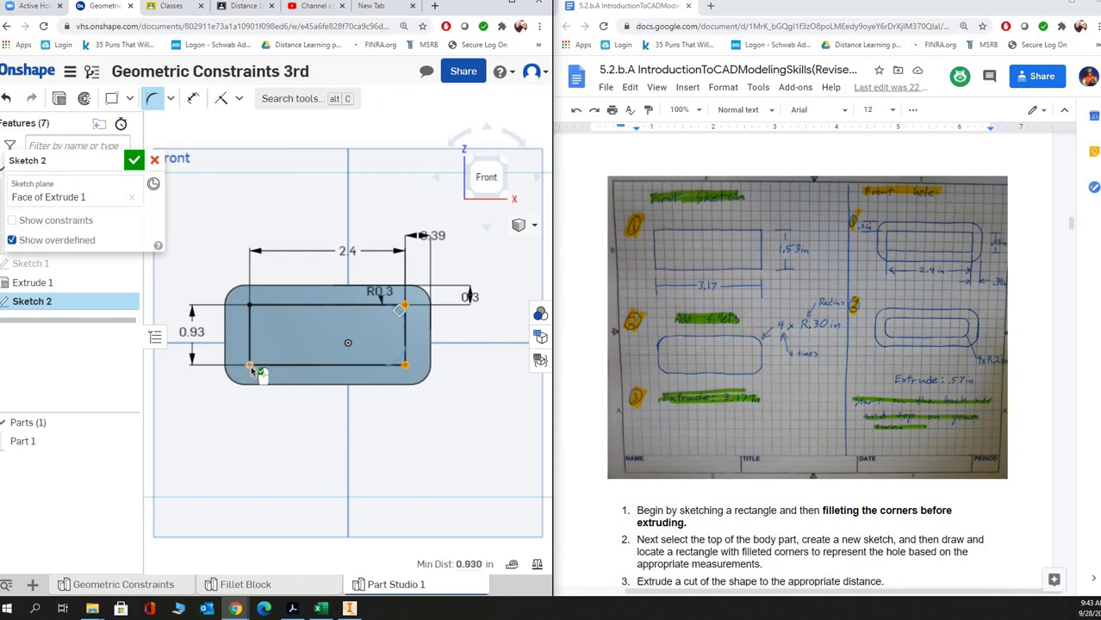
pyautogui.click(249, 303)
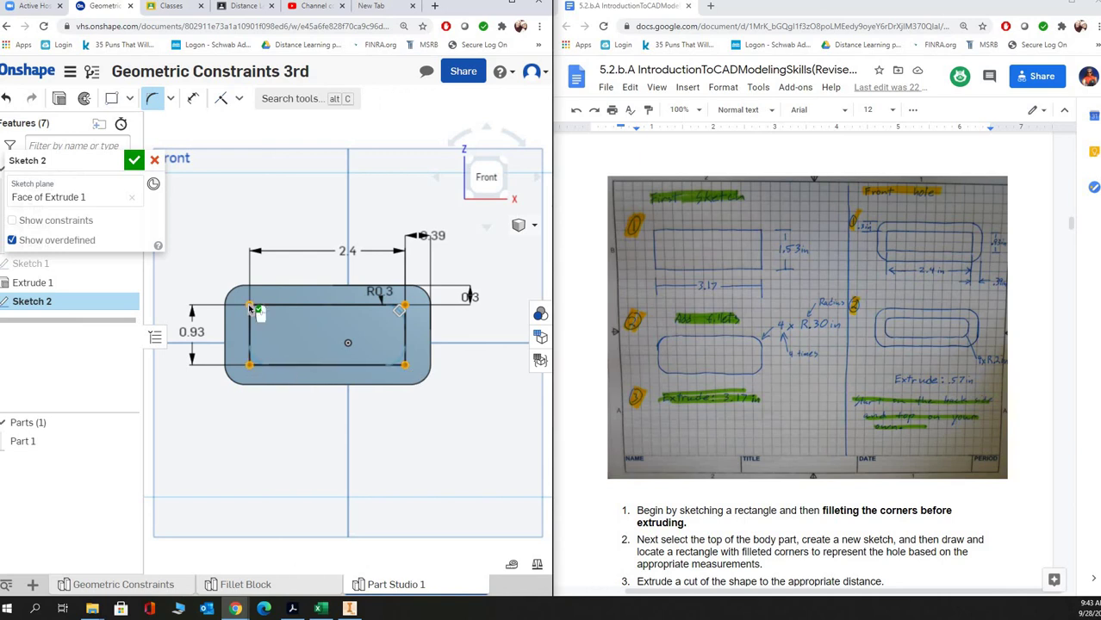
pyautogui.doubleClick(380, 290)
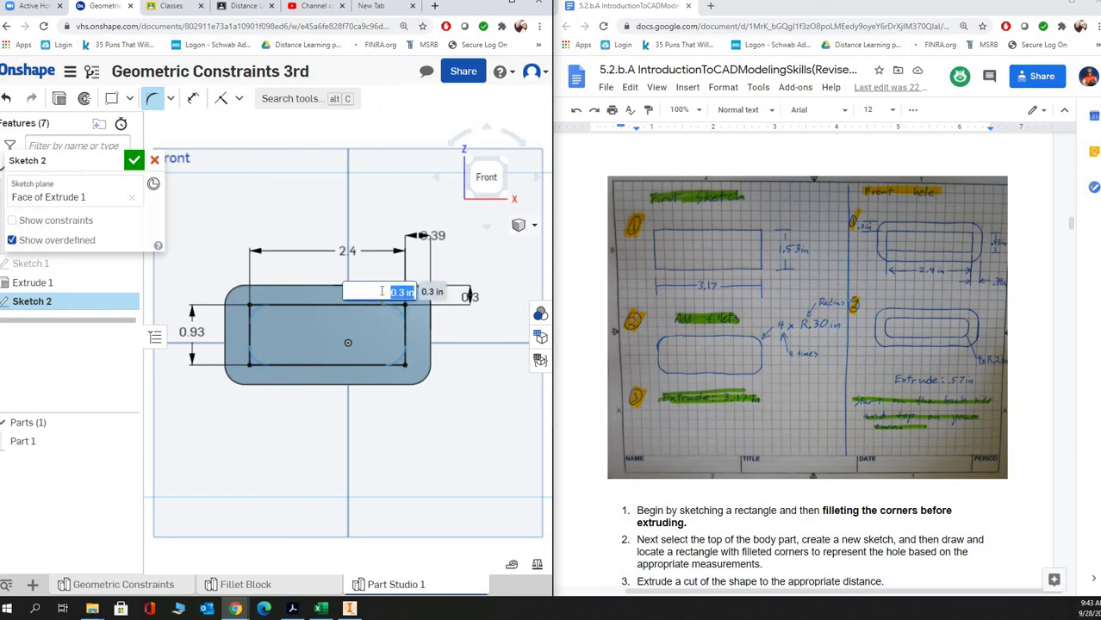
pyautogui.write('0.2')
pyautogui.press('Return')
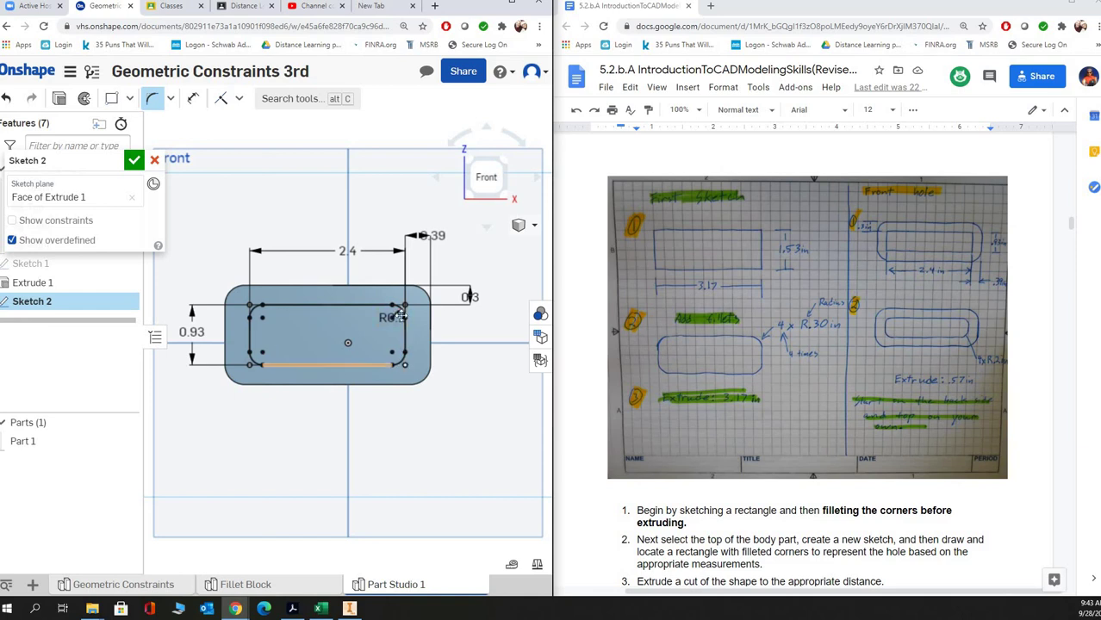
pyautogui.moveTo(390, 318); pyautogui.dragTo(507, 349)
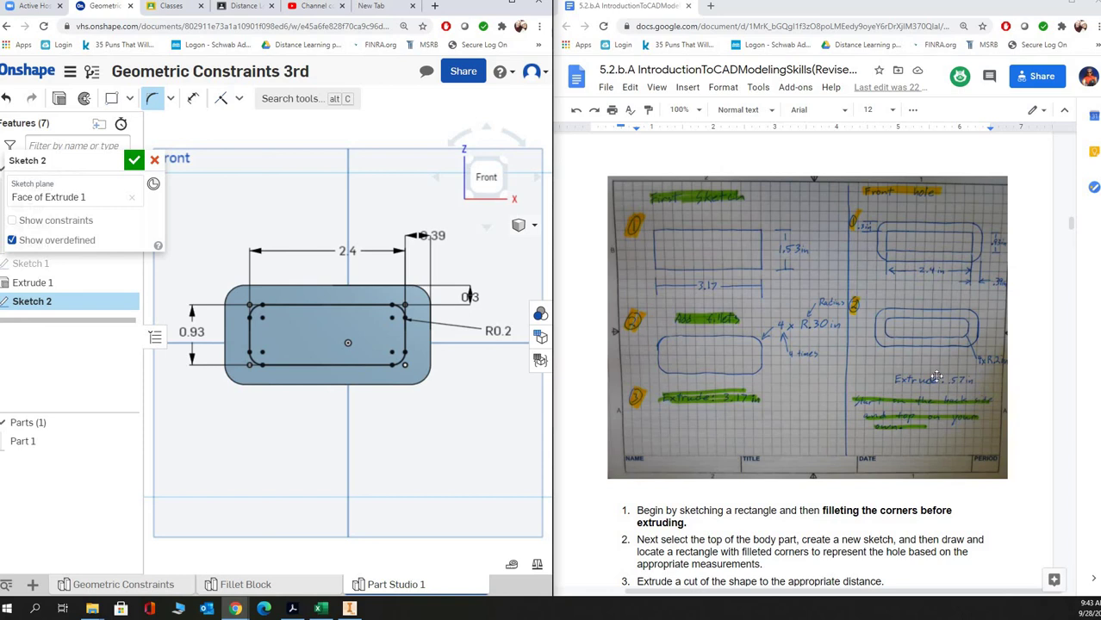
pyautogui.scroll(-10, 935, 377)
pyautogui.scroll(1, 782, 215)
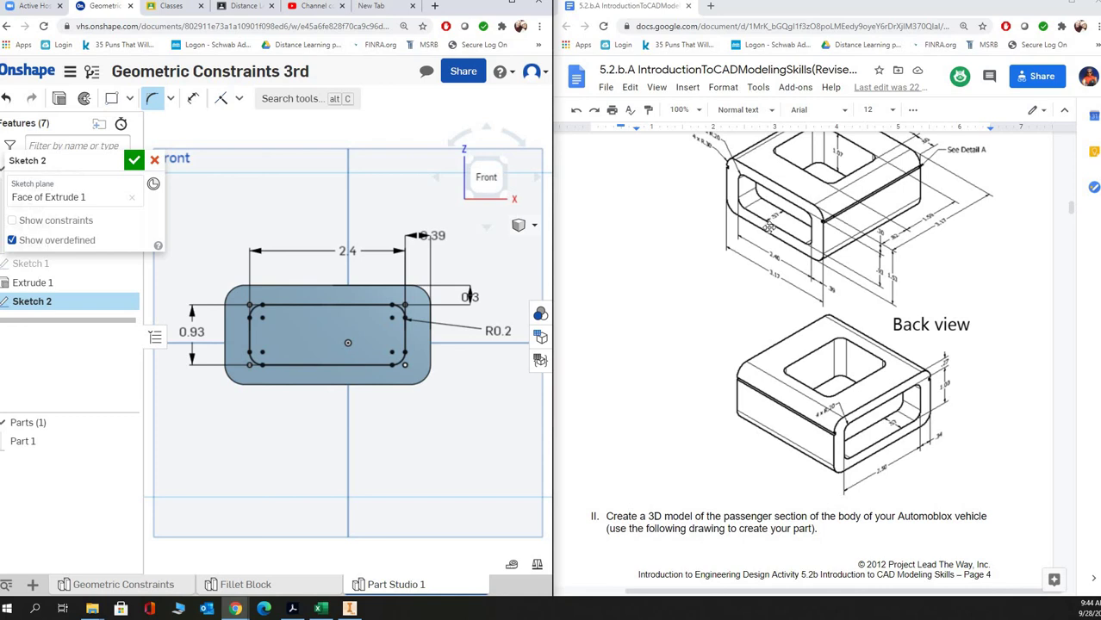
# Step: Extrude Sketch 2 as a flipped Remove cut 0.57 deep into the block's front face
pyautogui.click(505, 165)
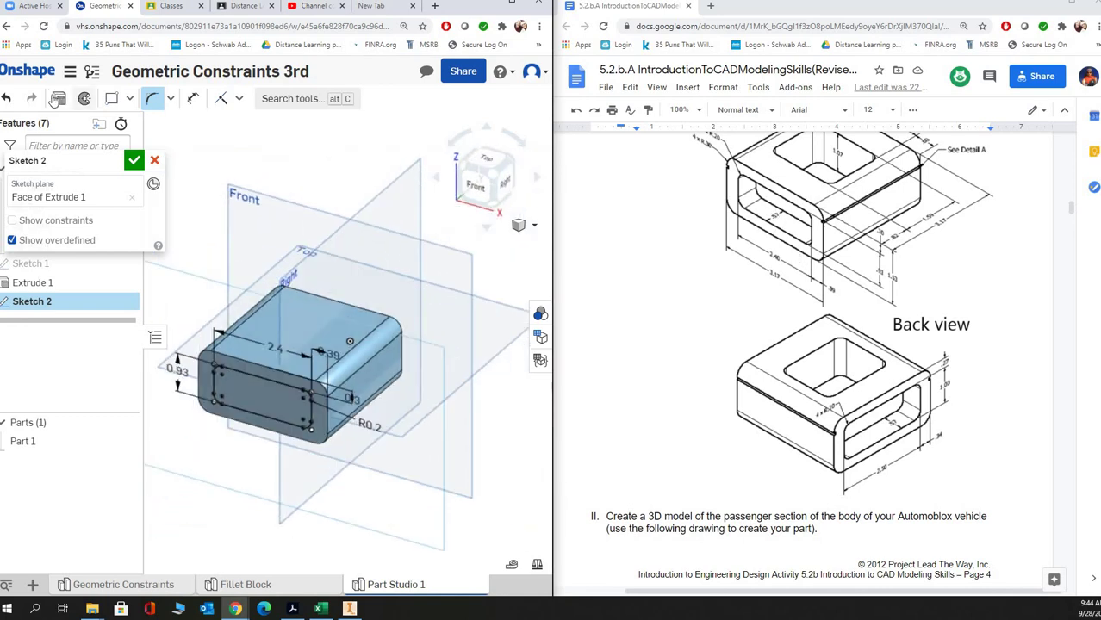
pyautogui.hotkey('shift', 'e')
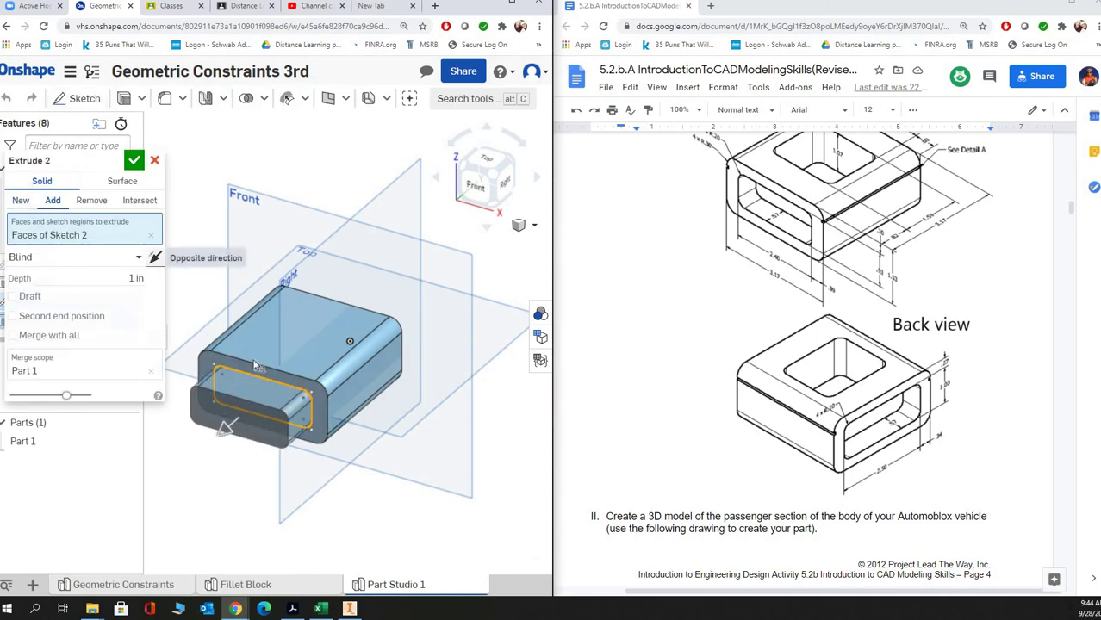
pyautogui.click(154, 259)
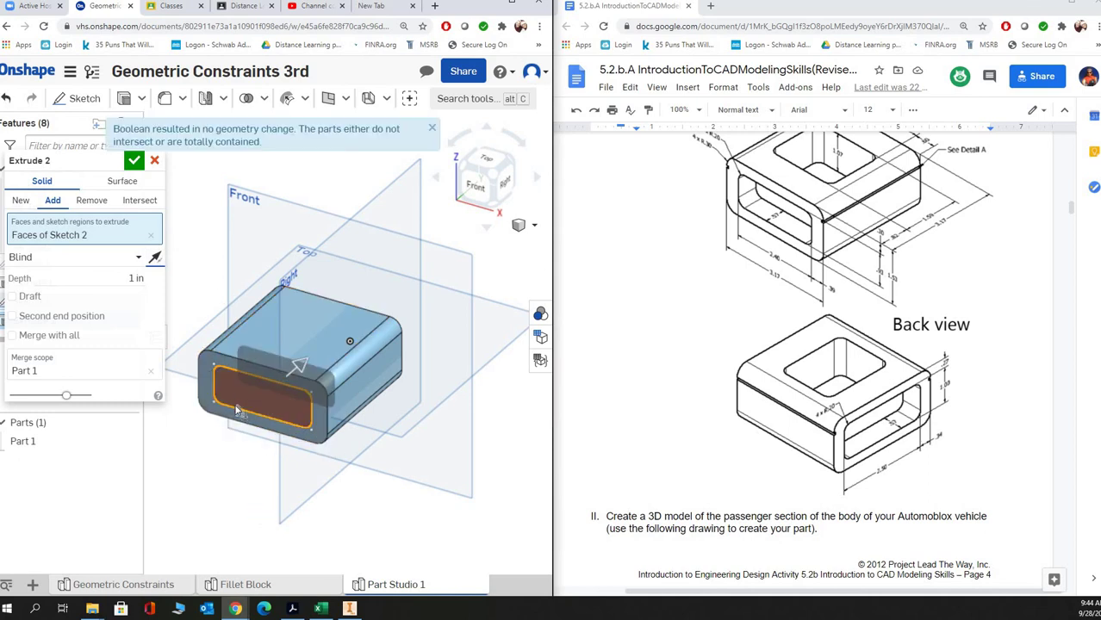
pyautogui.click(85, 208)
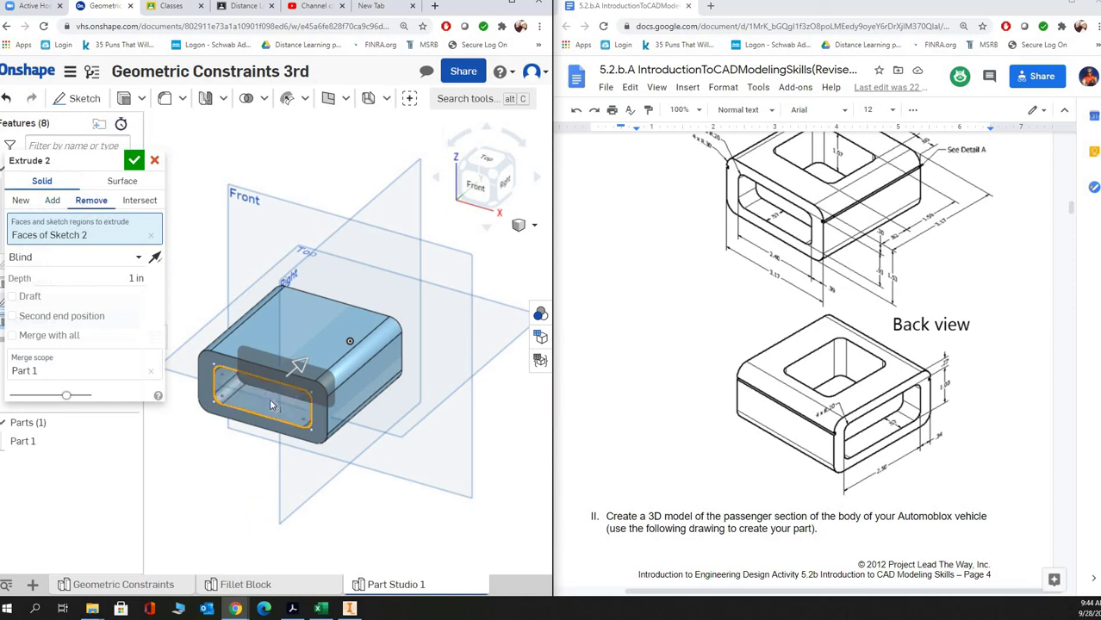
pyautogui.click(137, 278)
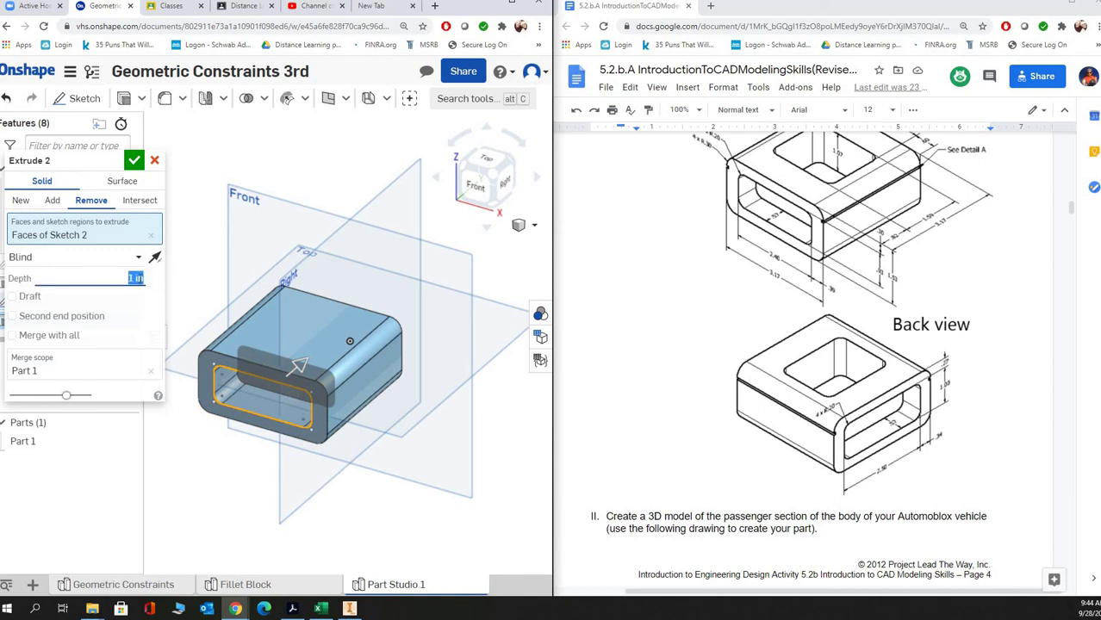
pyautogui.press('BackSpace')
pyautogui.write('.57')
pyautogui.press('Return')
pyautogui.click(134, 159)
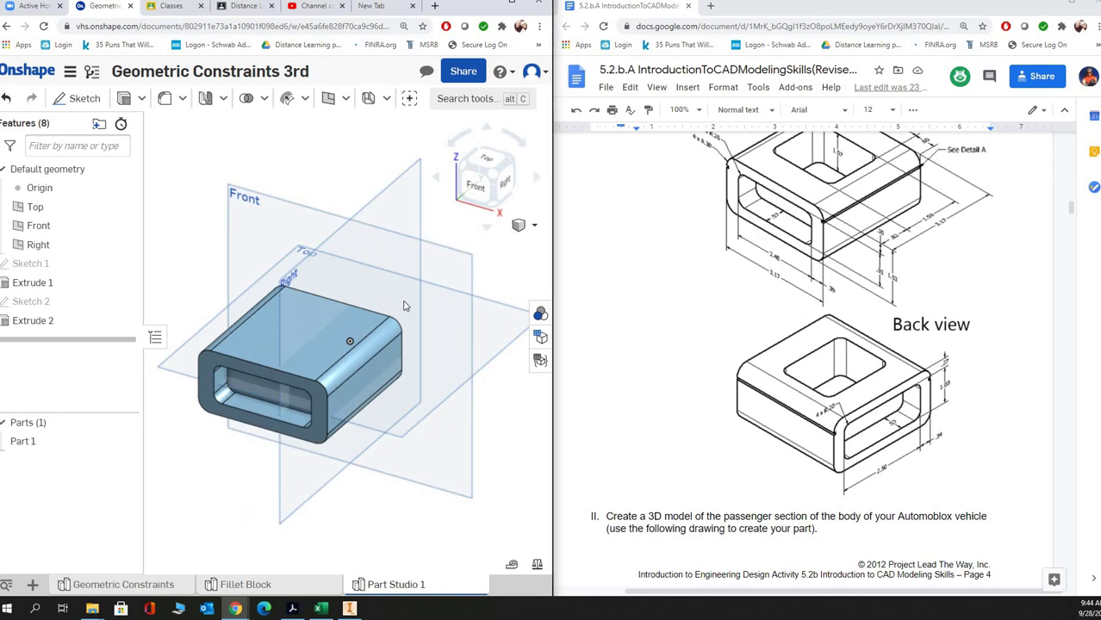
# Step: Zoom on the filleted block and switch to the Right view to inspect its solid side
pyautogui.scroll(2, 392, 319)
pyautogui.scroll(-3, 392, 319)
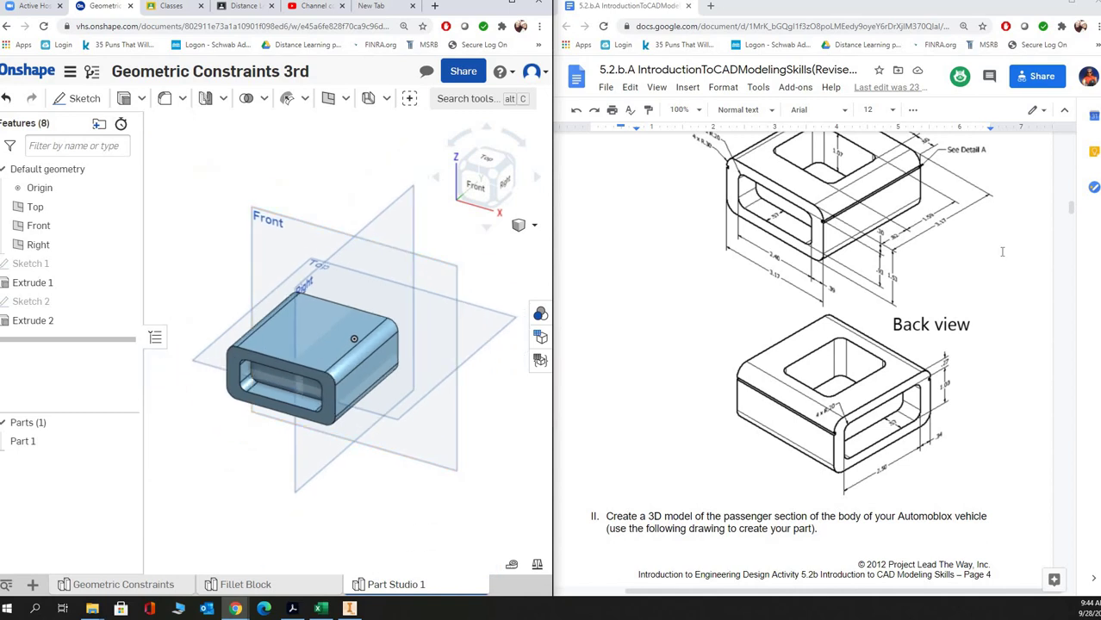
pyautogui.scroll(1, 937, 292)
pyautogui.scroll(1, 937, 293)
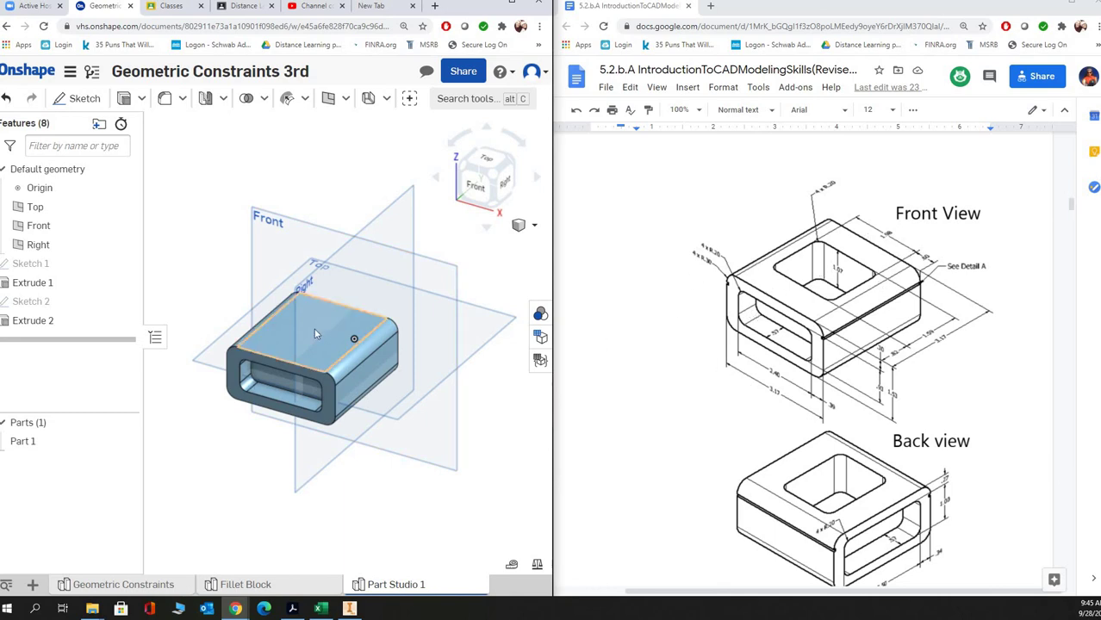
pyautogui.click(504, 178)
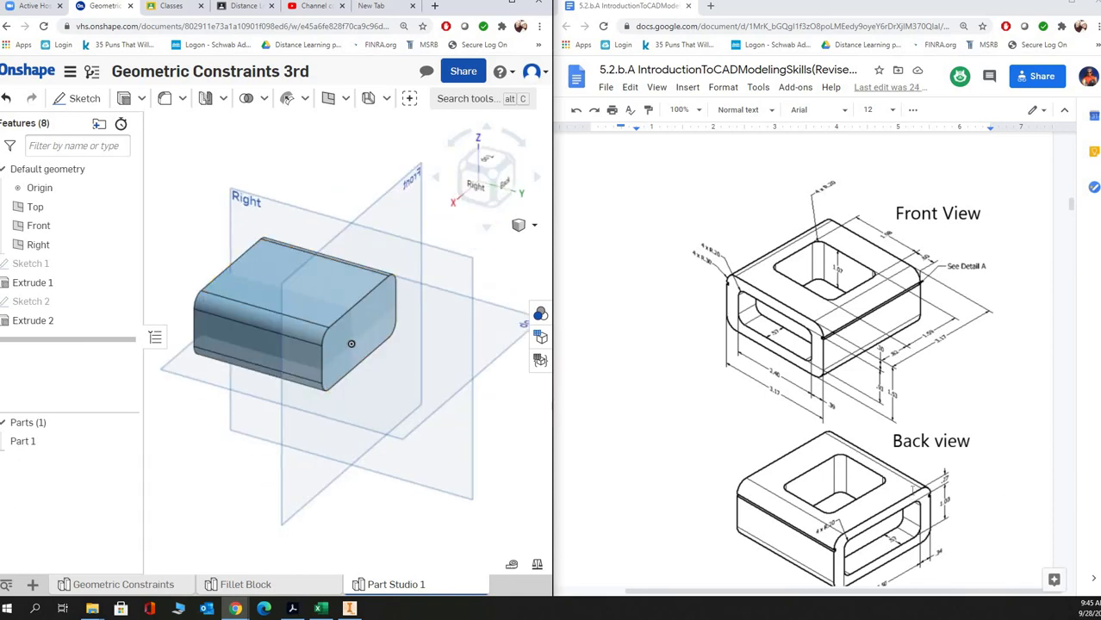
pyautogui.scroll(-2, 913, 499)
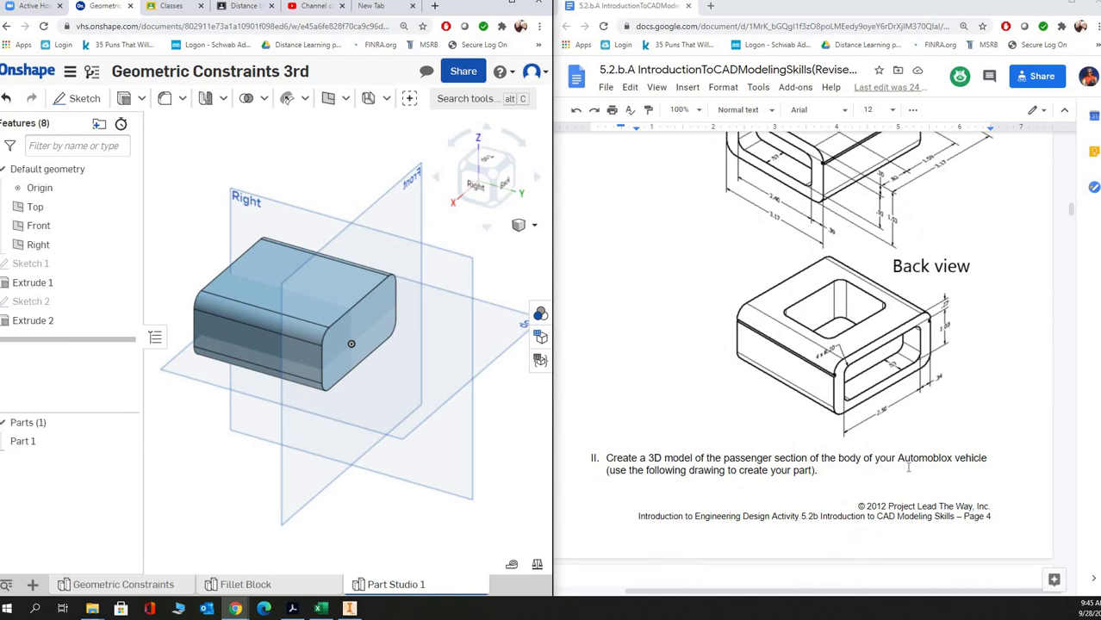